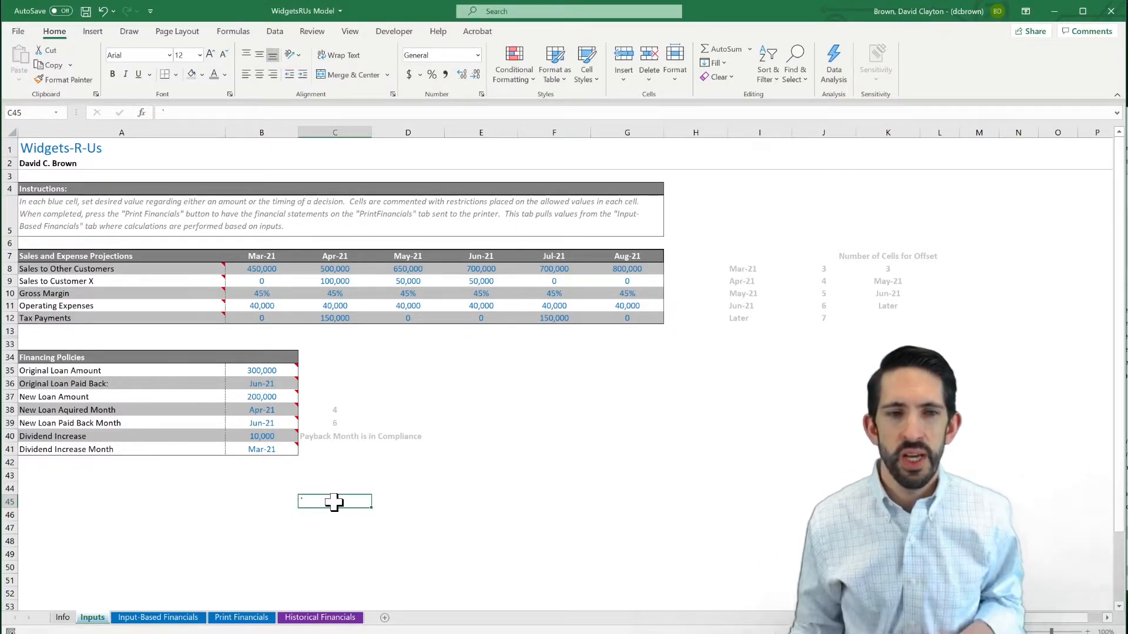
Examine the allowed months for New Loan Aquired Month and New Loan Paid Back Month, along with the month list in I8:I11.
click(274, 410)
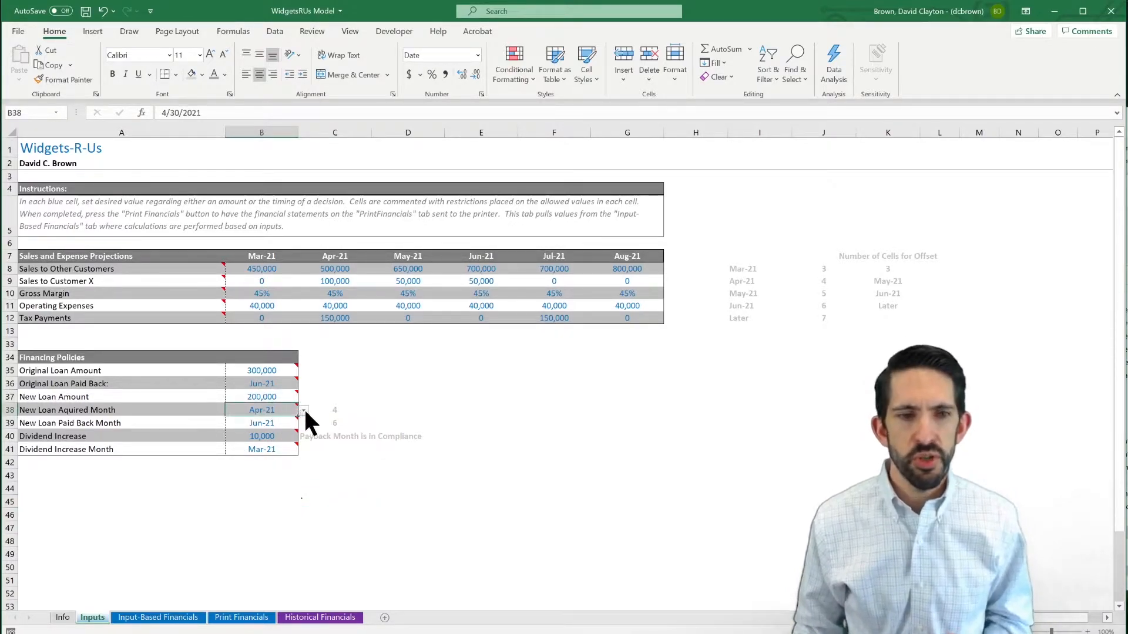
click(304, 410)
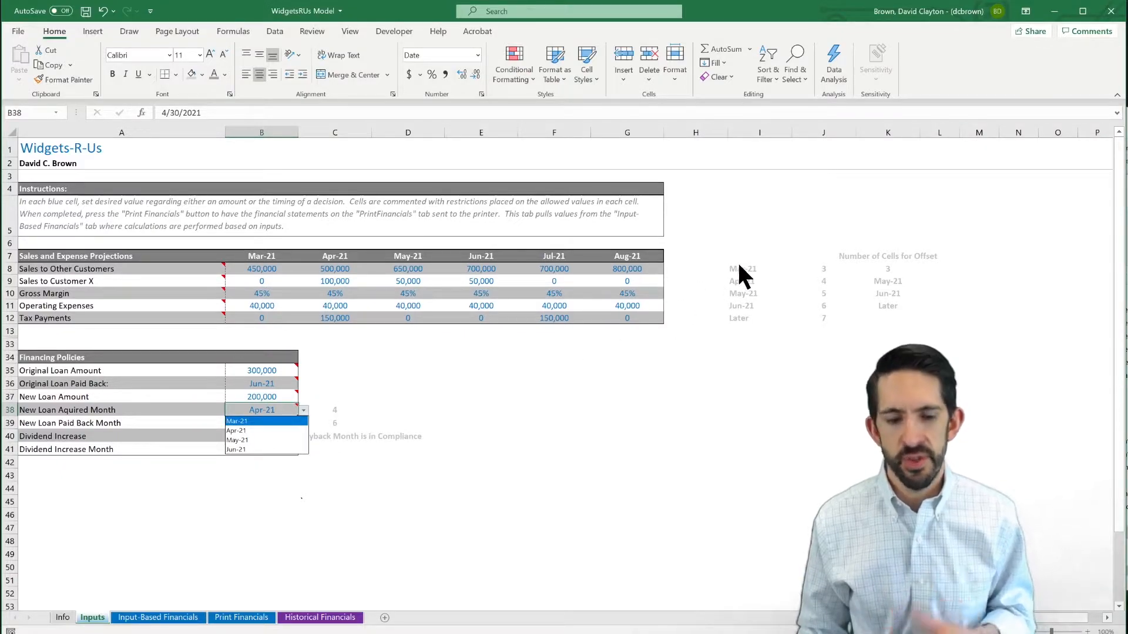
key(Escape)
drag(748, 270, 758, 311)
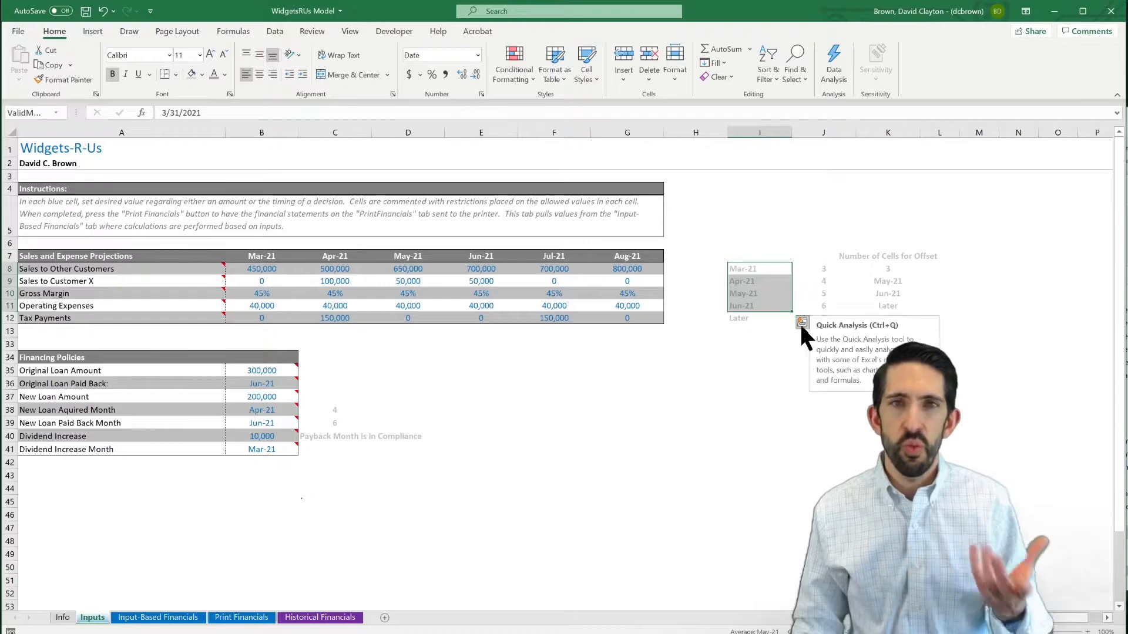
click(281, 424)
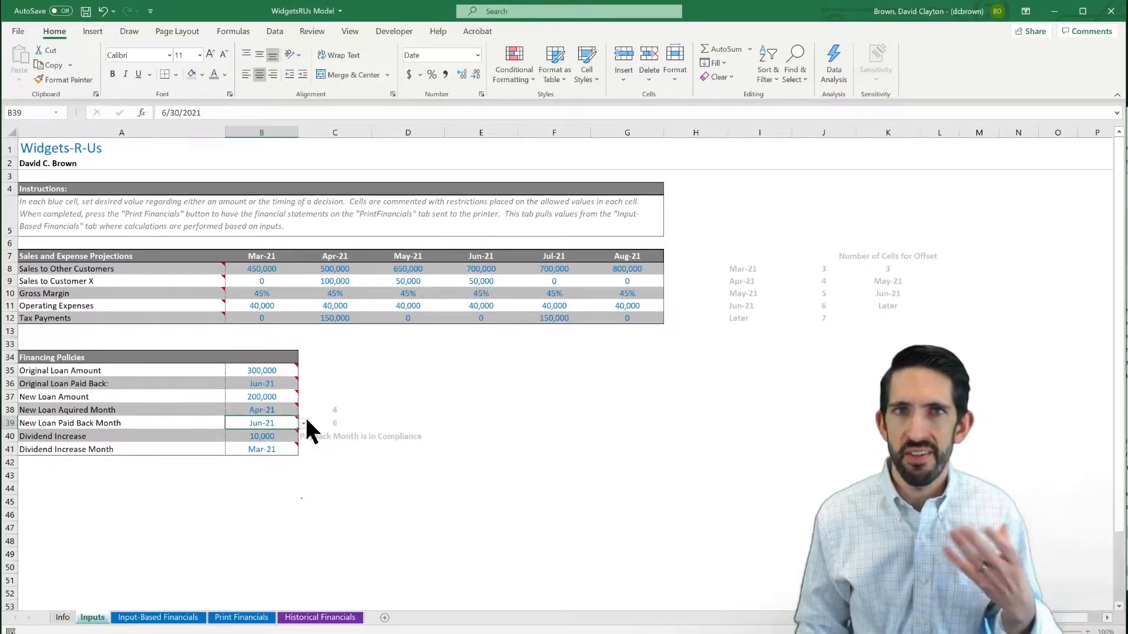
click(303, 423)
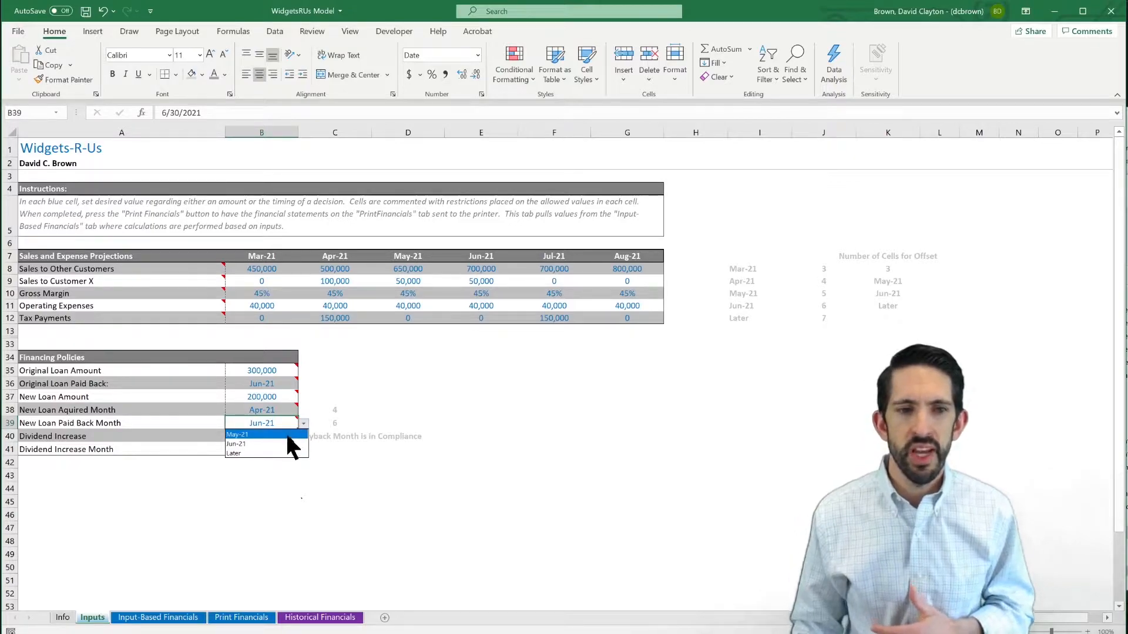
click(316, 398)
Set New Loan Aquired Month to Mar-21 and check the choices offered for New Loan Paid Back Month.
click(290, 411)
click(303, 410)
click(296, 422)
click(297, 423)
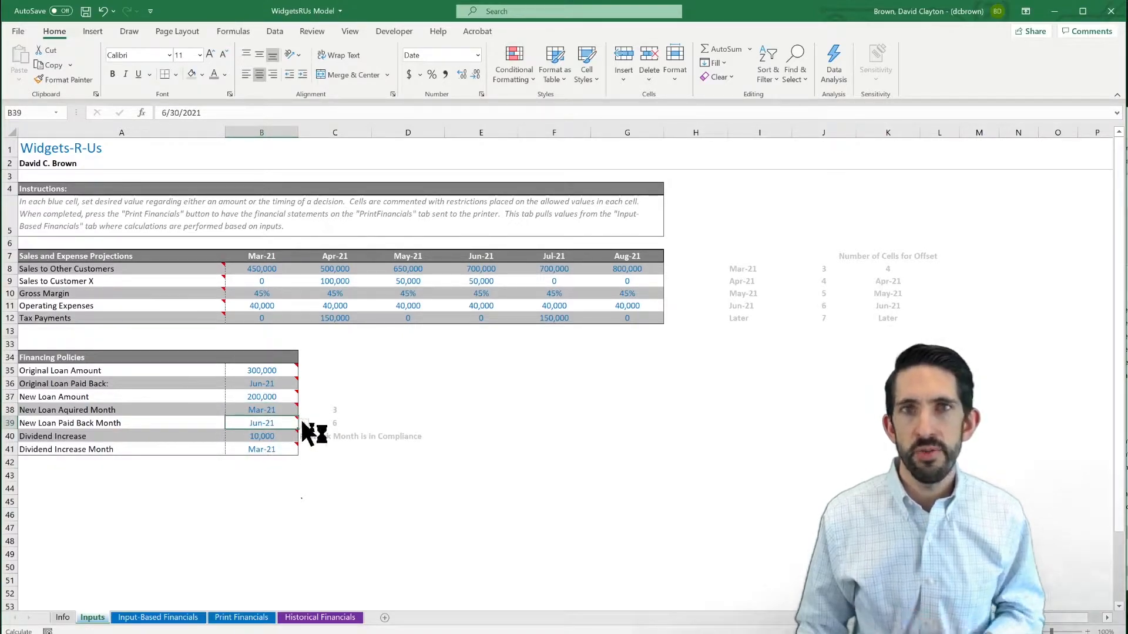
click(302, 423)
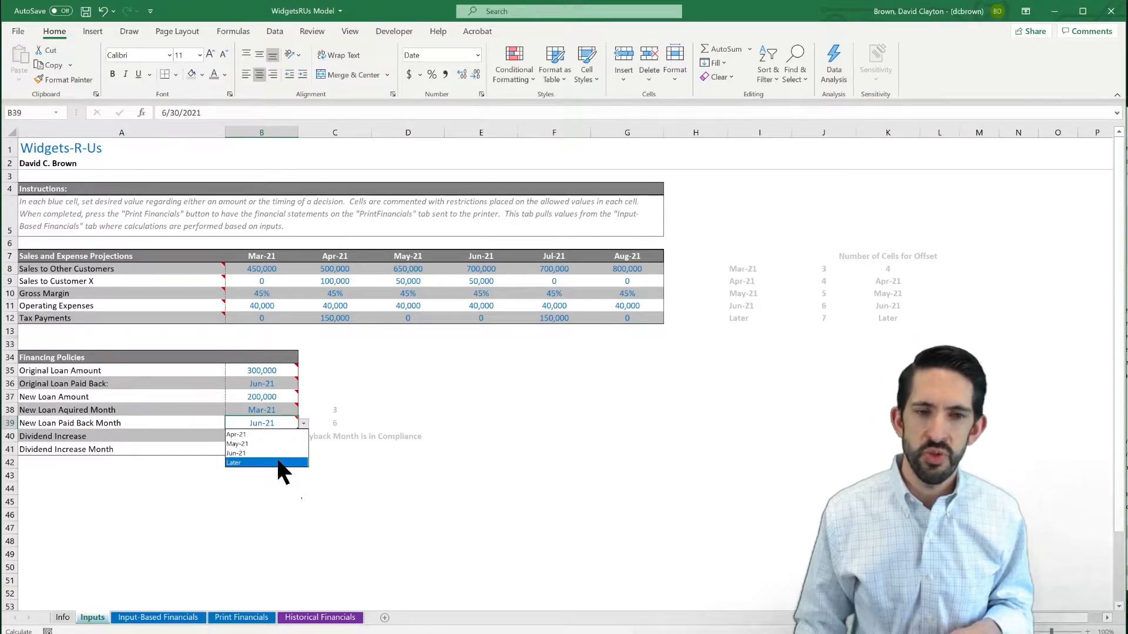
Set New Loan Aquired Month to Jun-21 and check the choices offered for New Loan Paid Back Month.
click(284, 409)
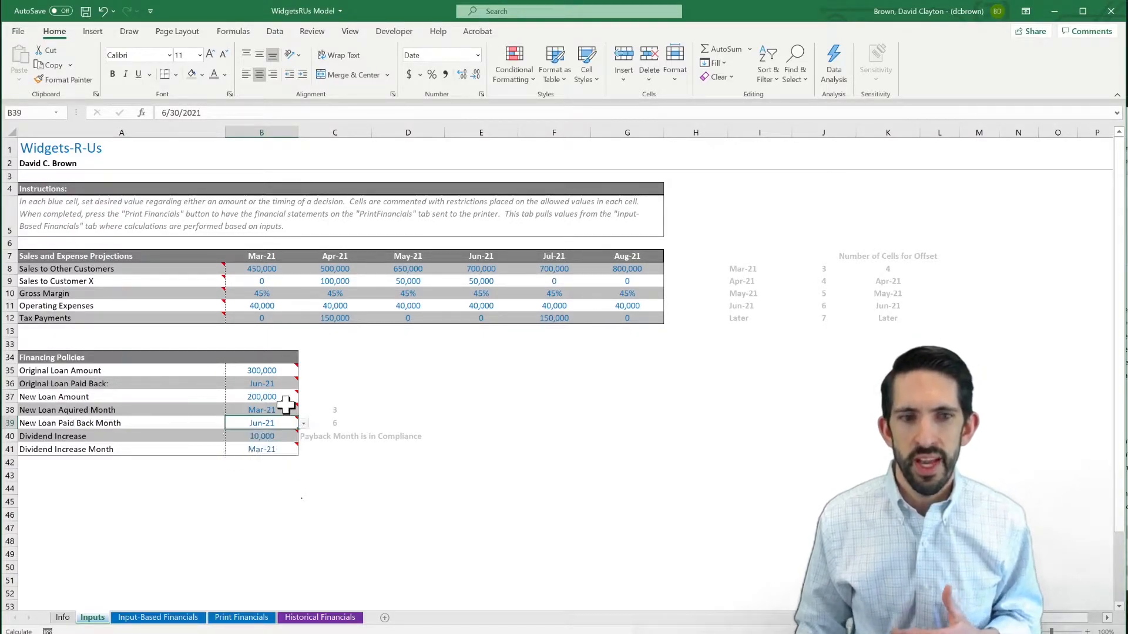
click(303, 410)
click(286, 442)
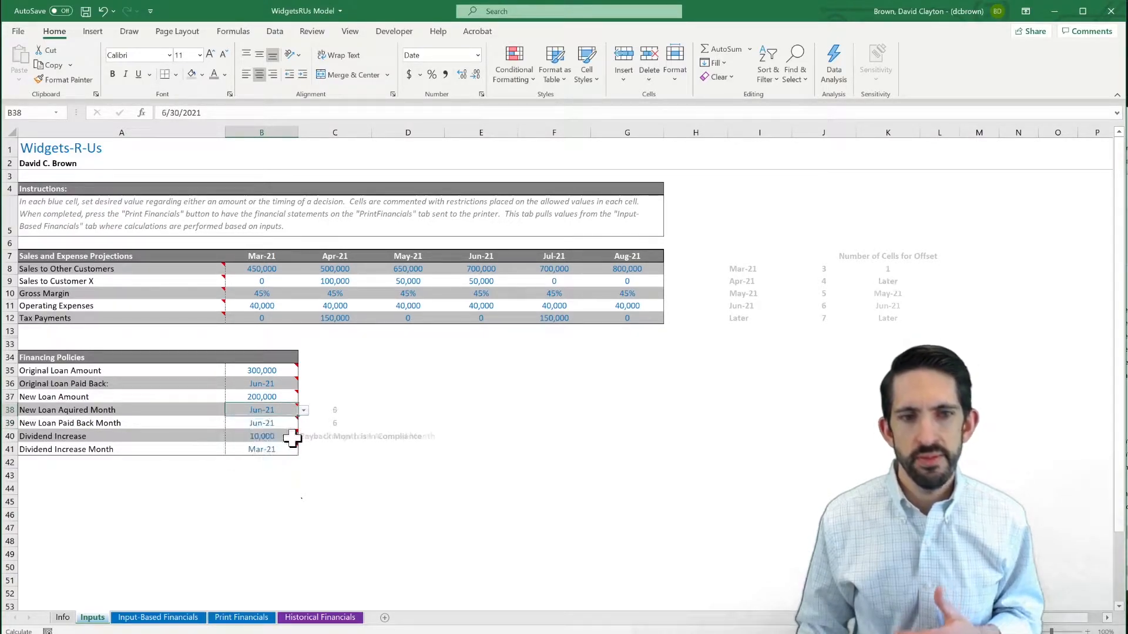
click(283, 423)
click(304, 422)
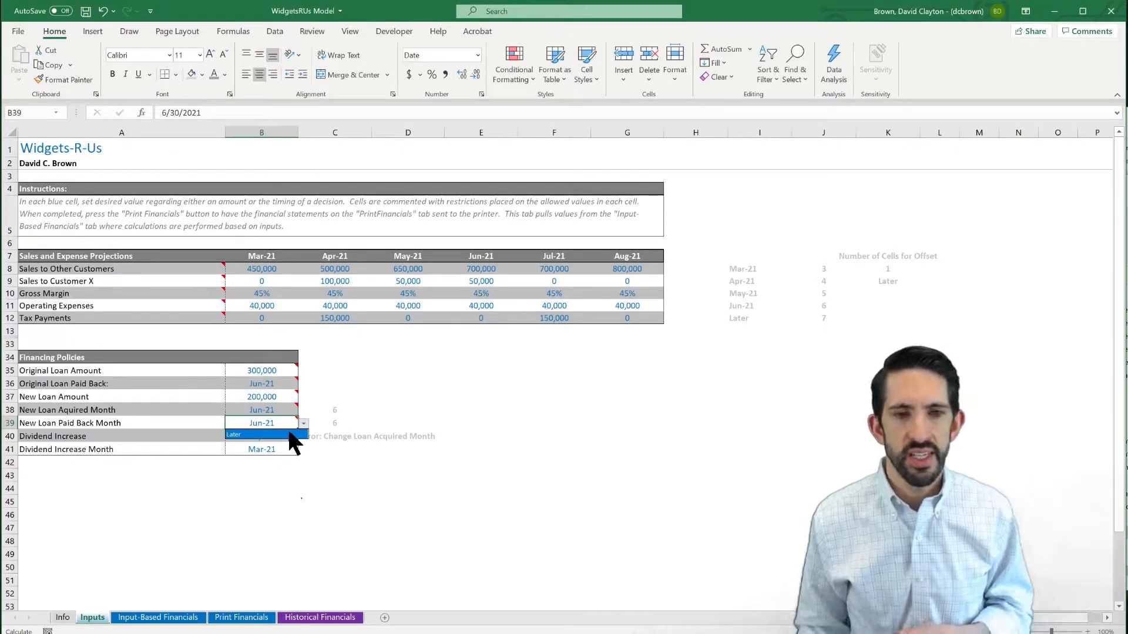
click(293, 435)
Set New Loan Aquired Month in B38 to Apr-21.
click(290, 410)
click(303, 410)
click(283, 421)
Examine the month and index-number table in I8:J12 and the VLOOKUP formula in C38 that reads from it.
drag(744, 270, 738, 320)
drag(753, 271, 757, 307)
drag(823, 270, 827, 318)
click(823, 269)
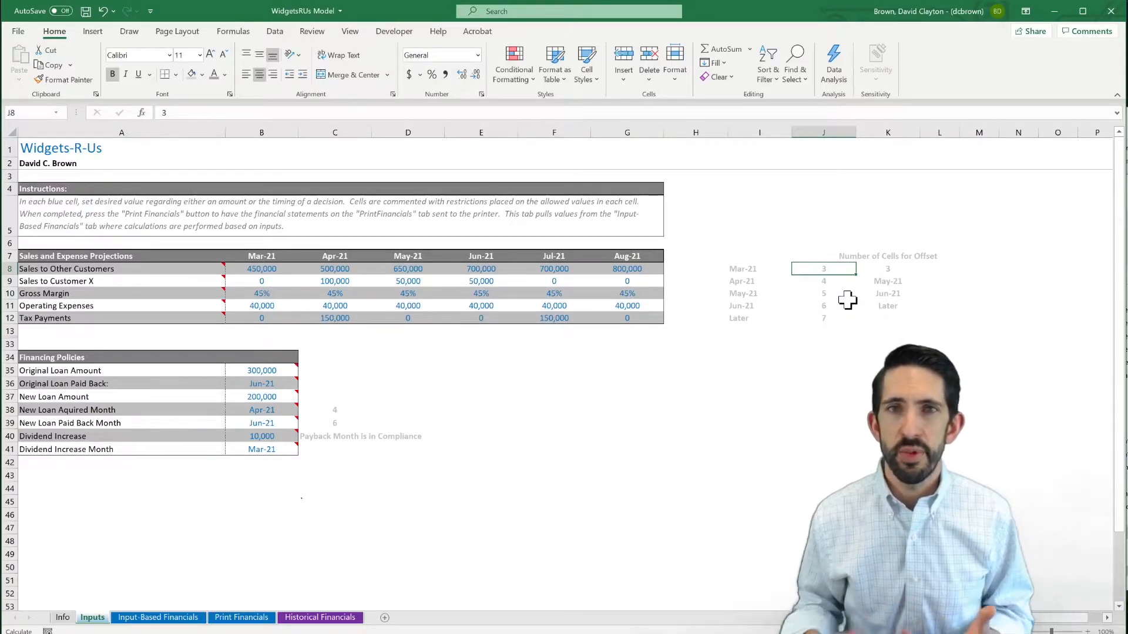
click(334, 409)
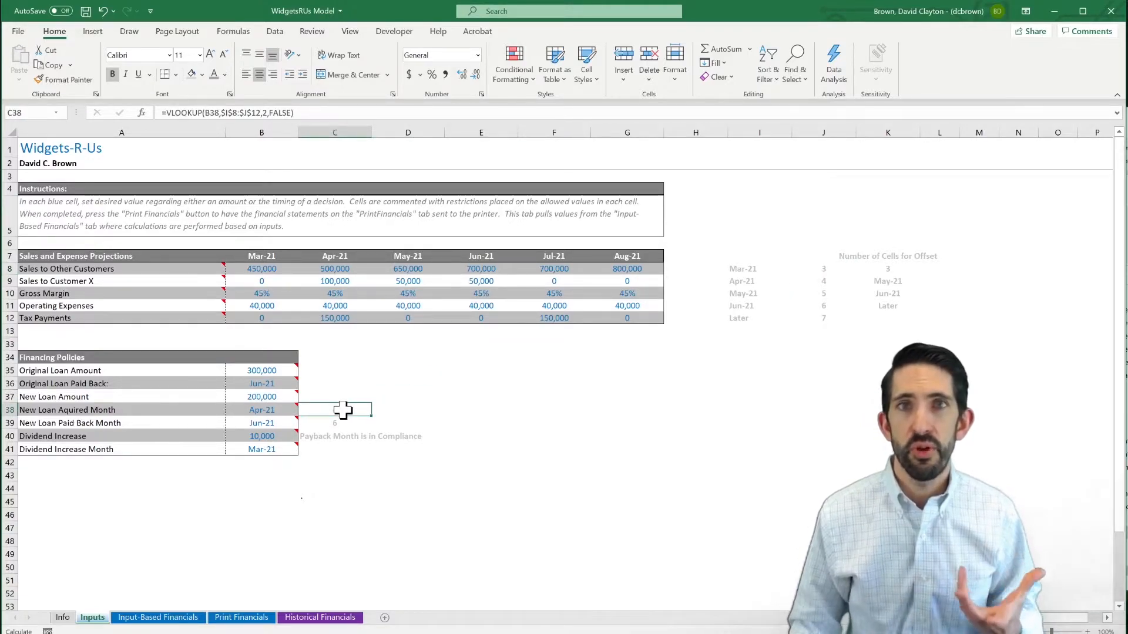
double_click(343, 409)
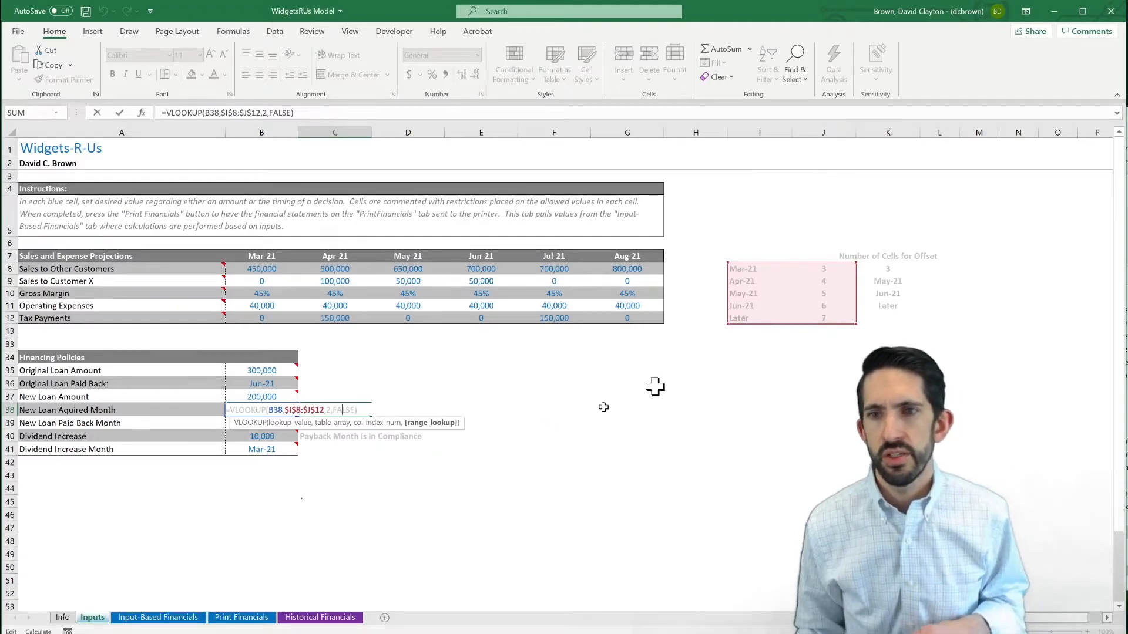
click(824, 282)
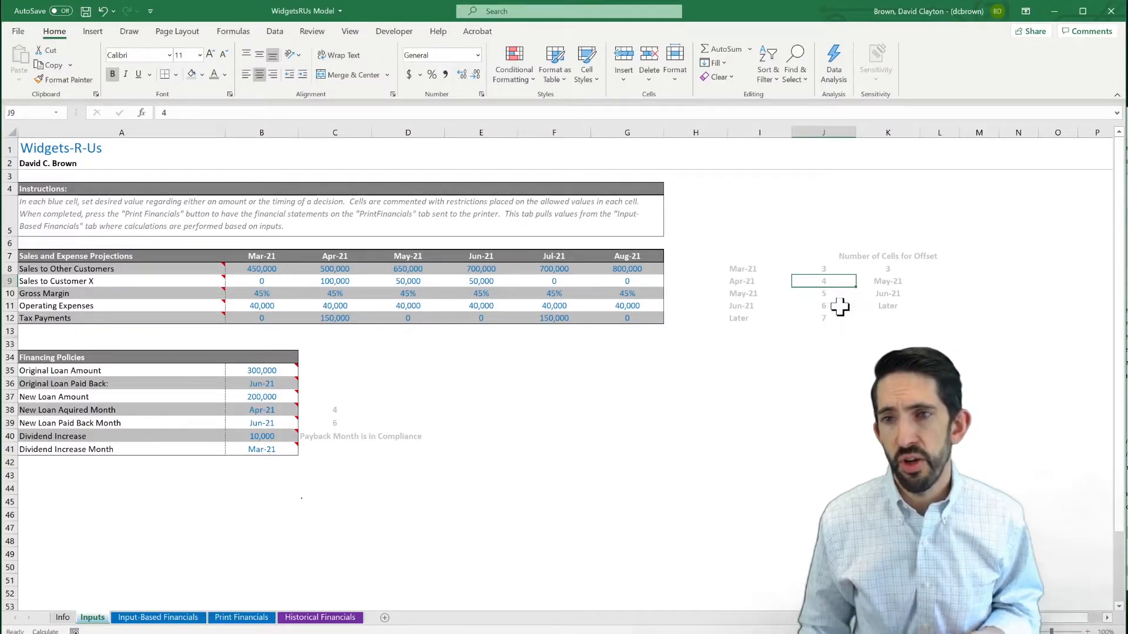
drag(811, 293, 828, 323)
drag(746, 293, 742, 319)
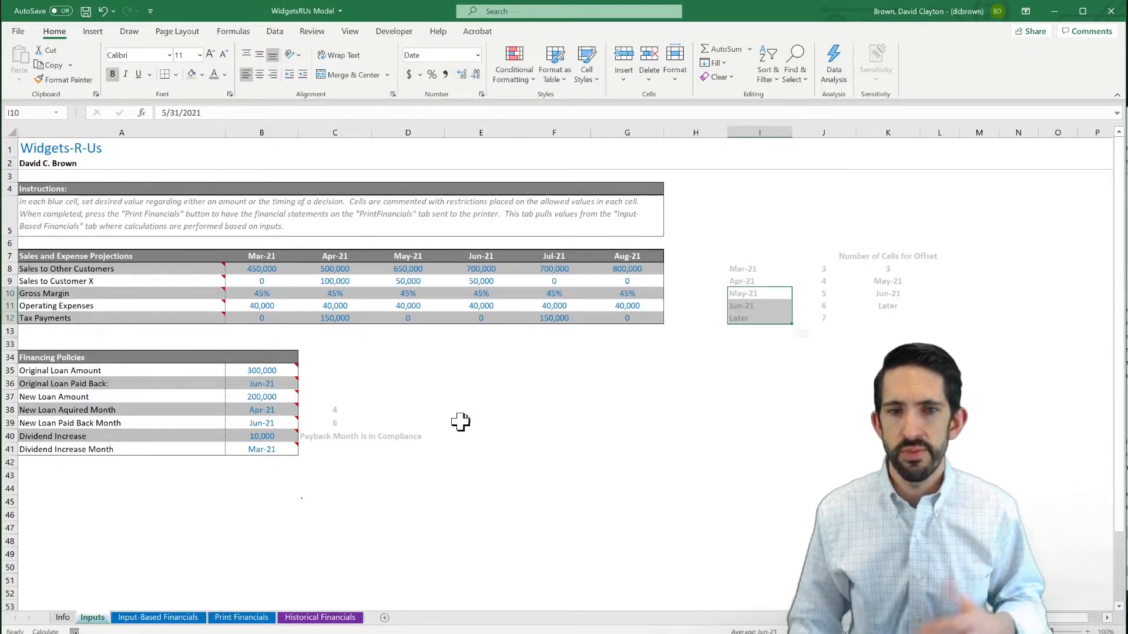
Set New Loan Aquired Month in B38 to May-21 and check its month index in C38.
click(280, 411)
click(304, 411)
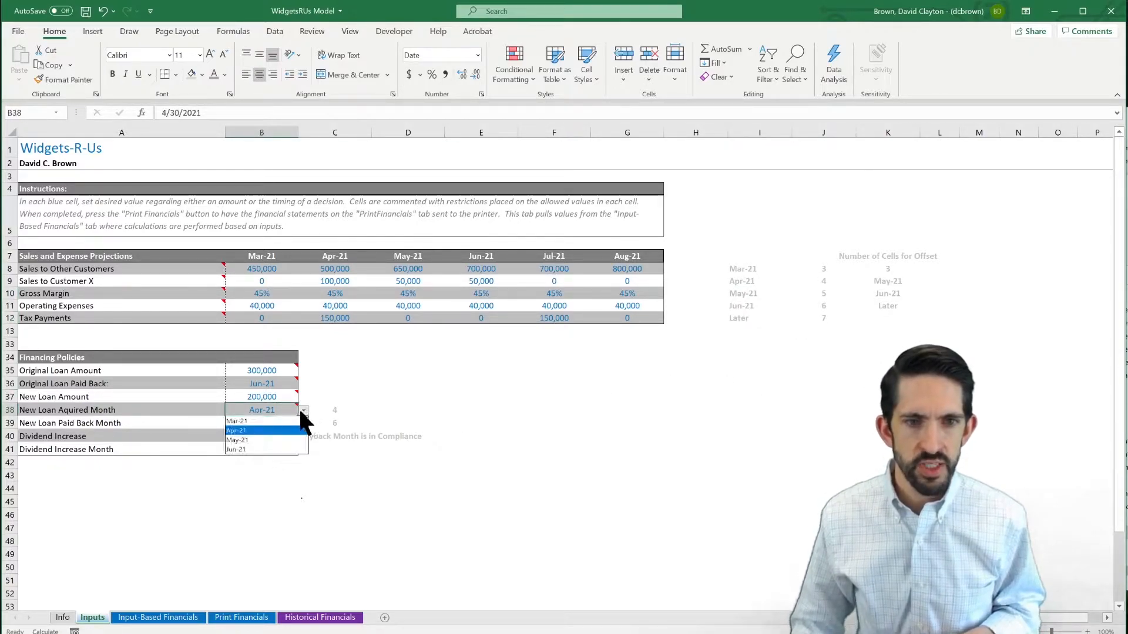
click(291, 445)
click(333, 411)
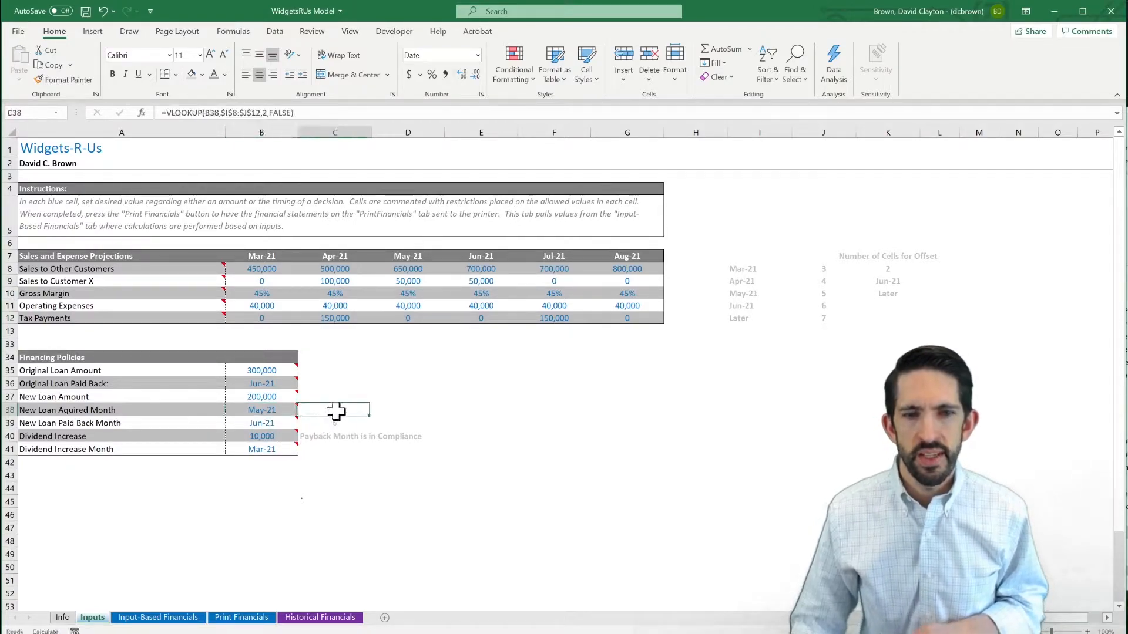
Examine the month index numbers in J10:J12, the lookup in C38 and the offset-count formula in K8.
click(821, 305)
drag(820, 307, 822, 318)
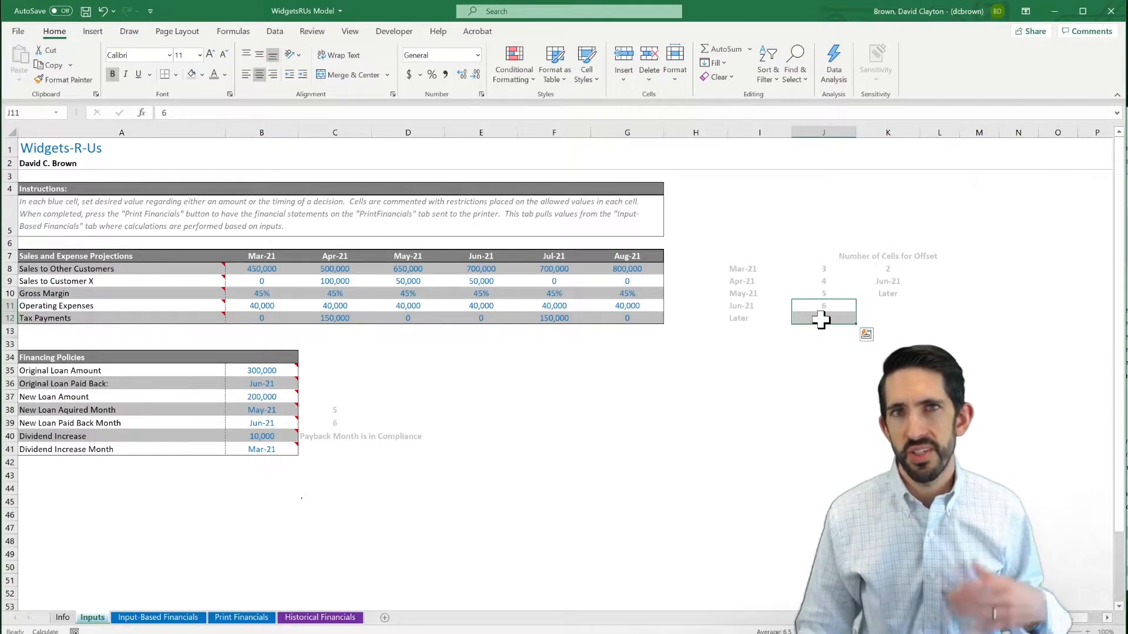
drag(822, 291, 825, 317)
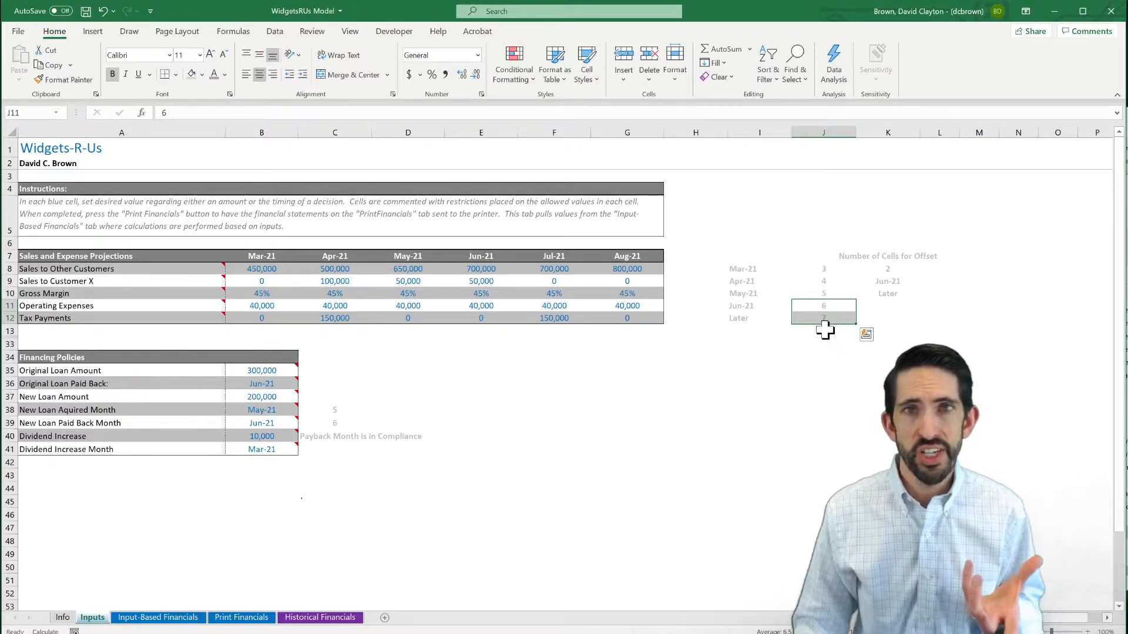
click(824, 317)
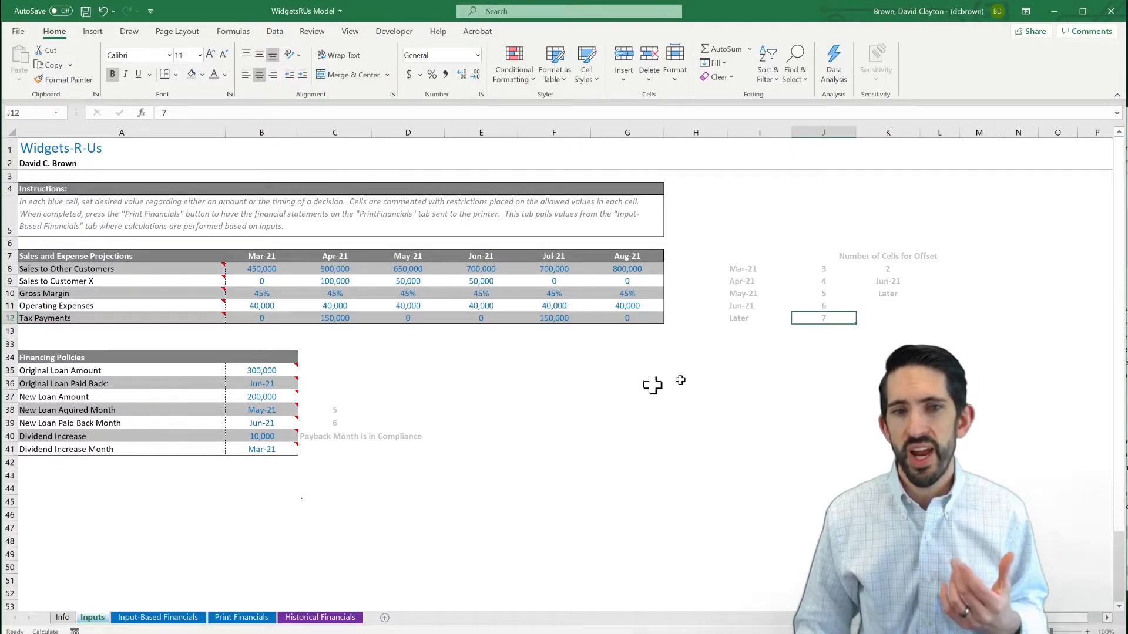
click(338, 409)
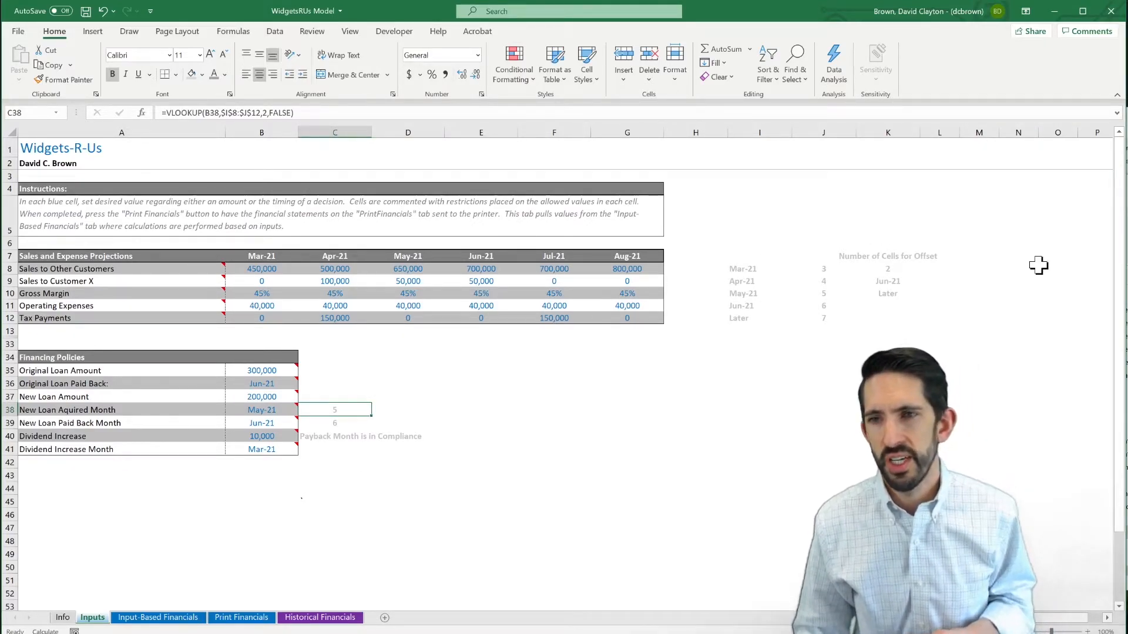
click(887, 269)
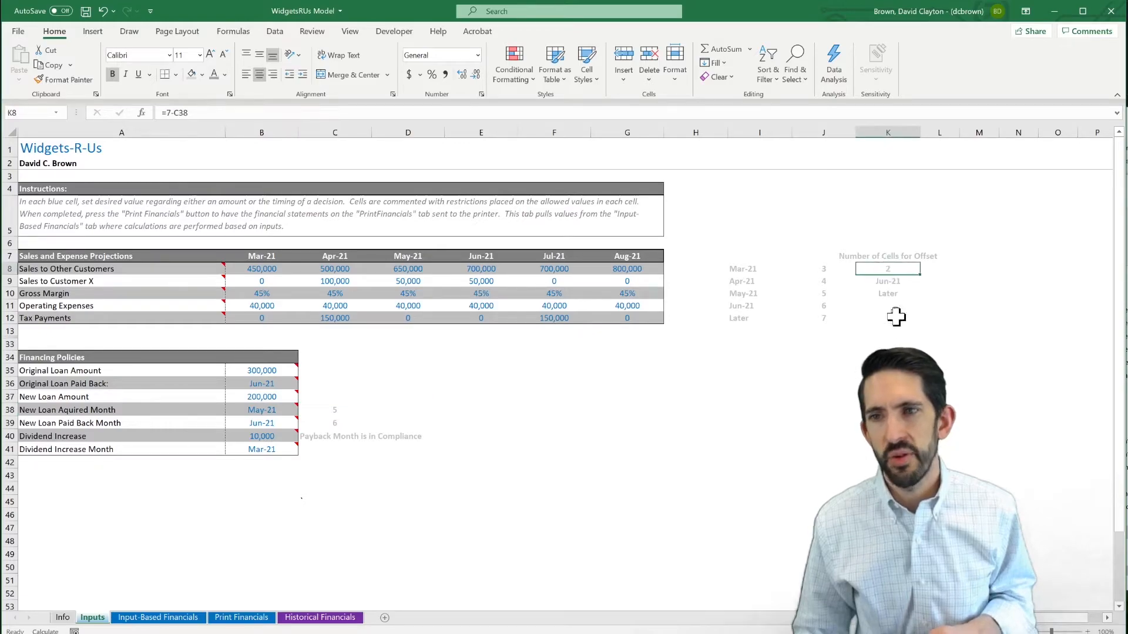
double_click(903, 268)
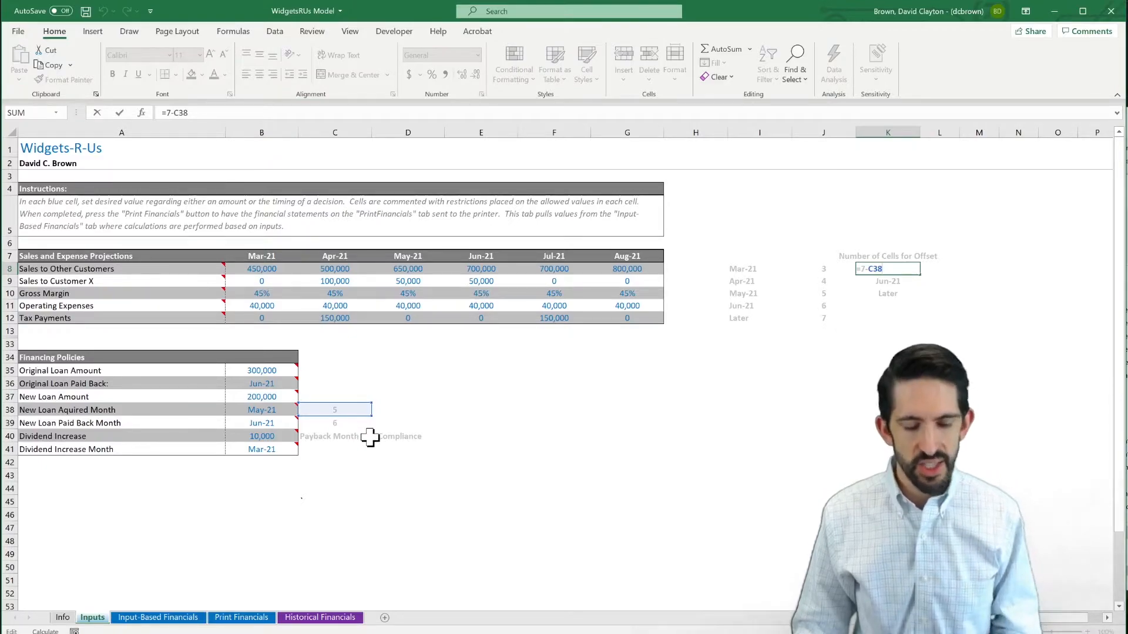
key(ctrl+Return)
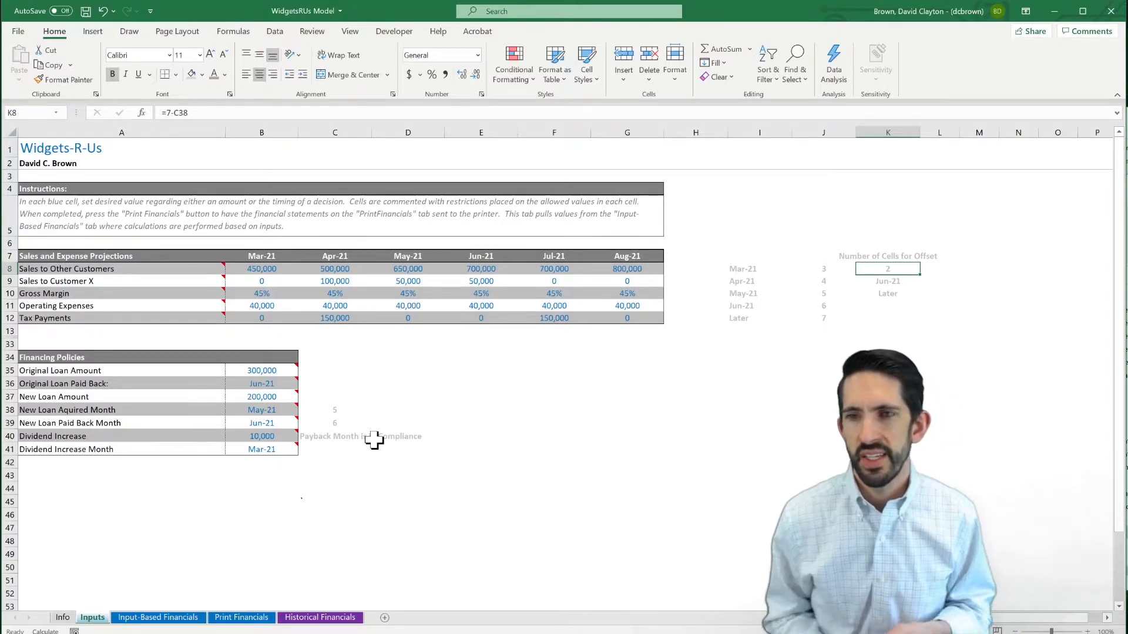
Clear the payback month list in K9:K10 below the offset count.
key(Down)
key(shift+Down)
key(Delete)
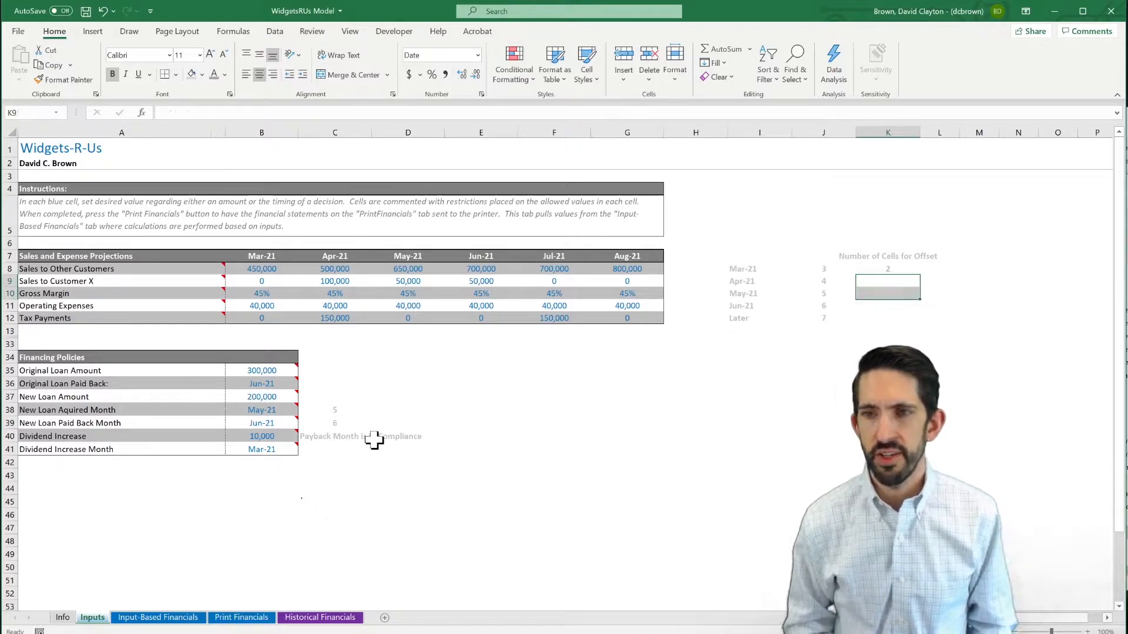
Start an OFFSET formula in K9 with the Later cell as its absolute reference, $I$12.
key(shift+Up)
text(=offset)
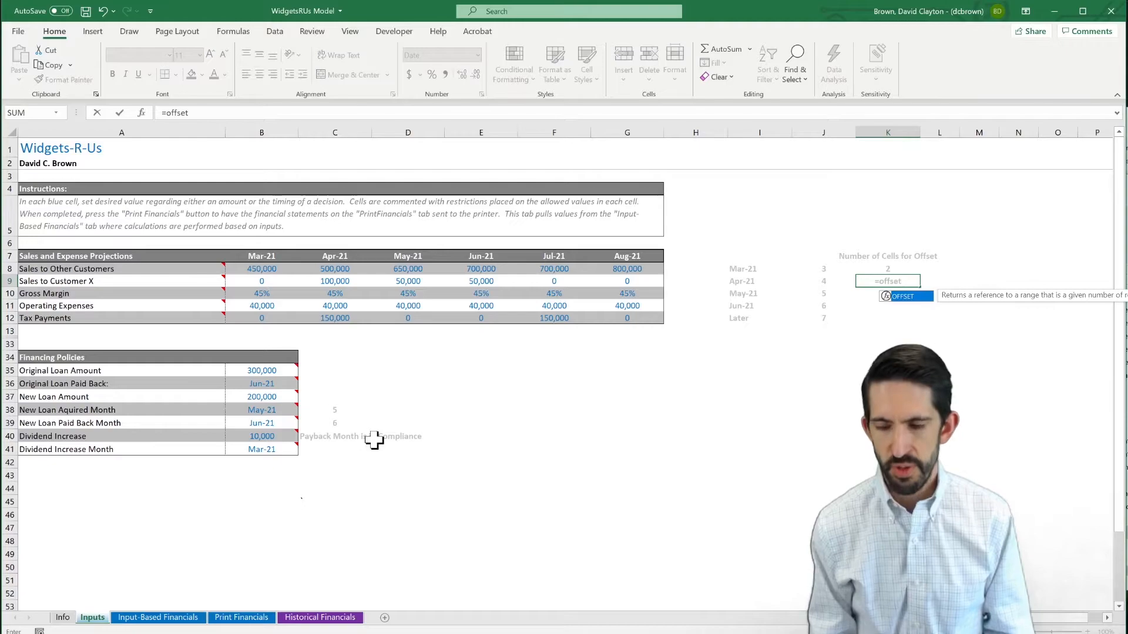
text(()
key(Down)
key(Left)
key(Down)
key(Left)
key(Down)
key(Right)
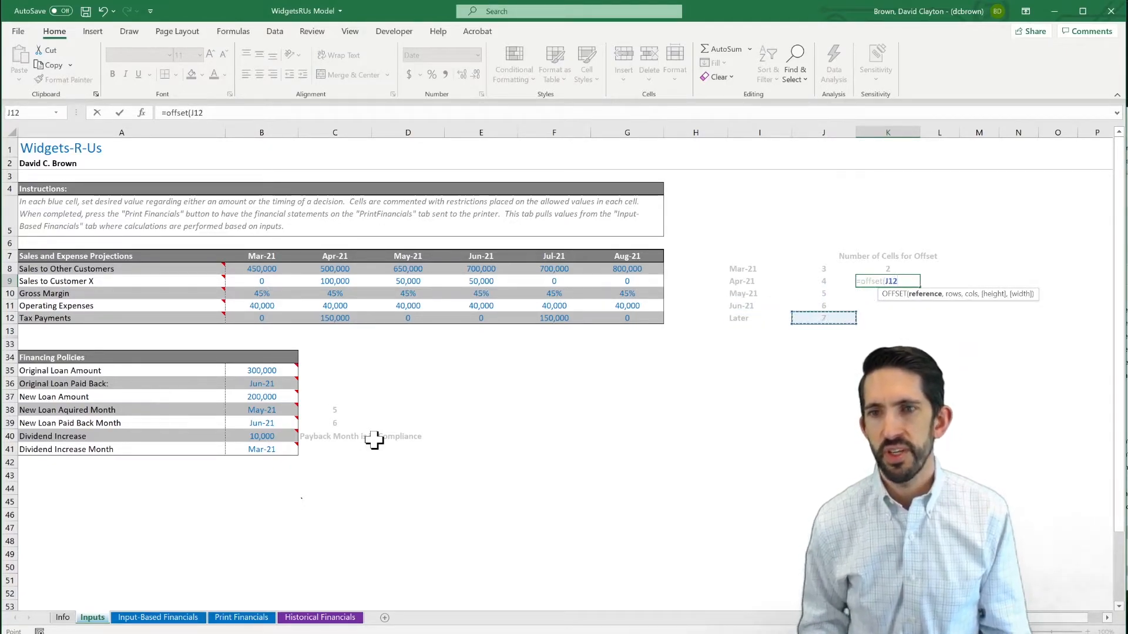
key(Left)
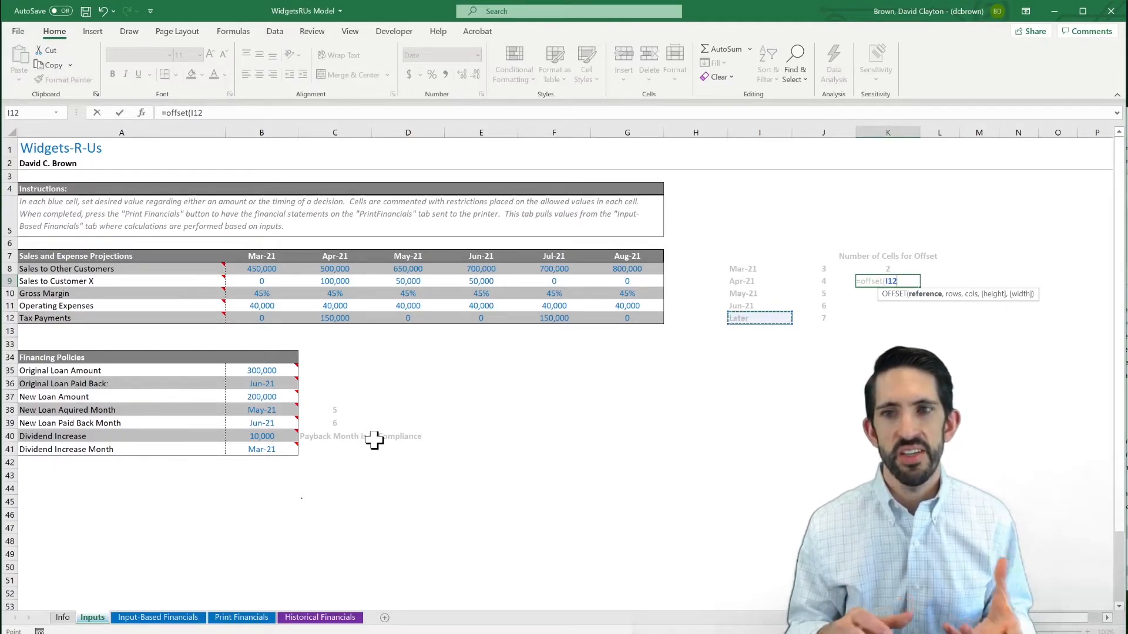
key(F4)
Complete the K9 OFFSET formula with rows -K8, columns 0, height K8 and width 1, and enter it.
text(,-)
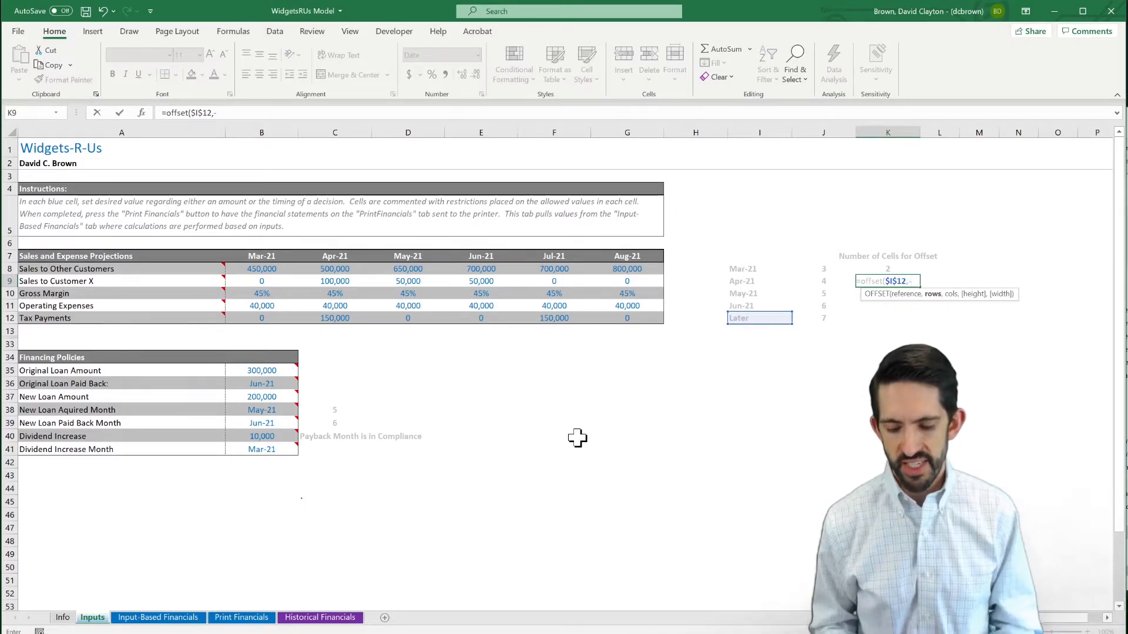
key(Up)
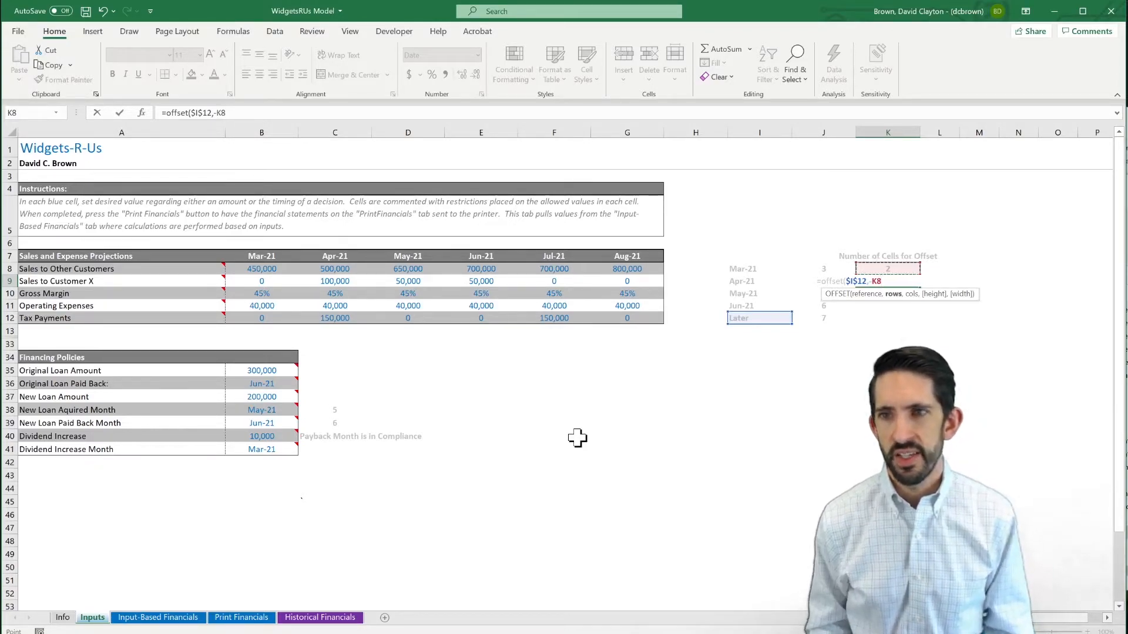
text(,)
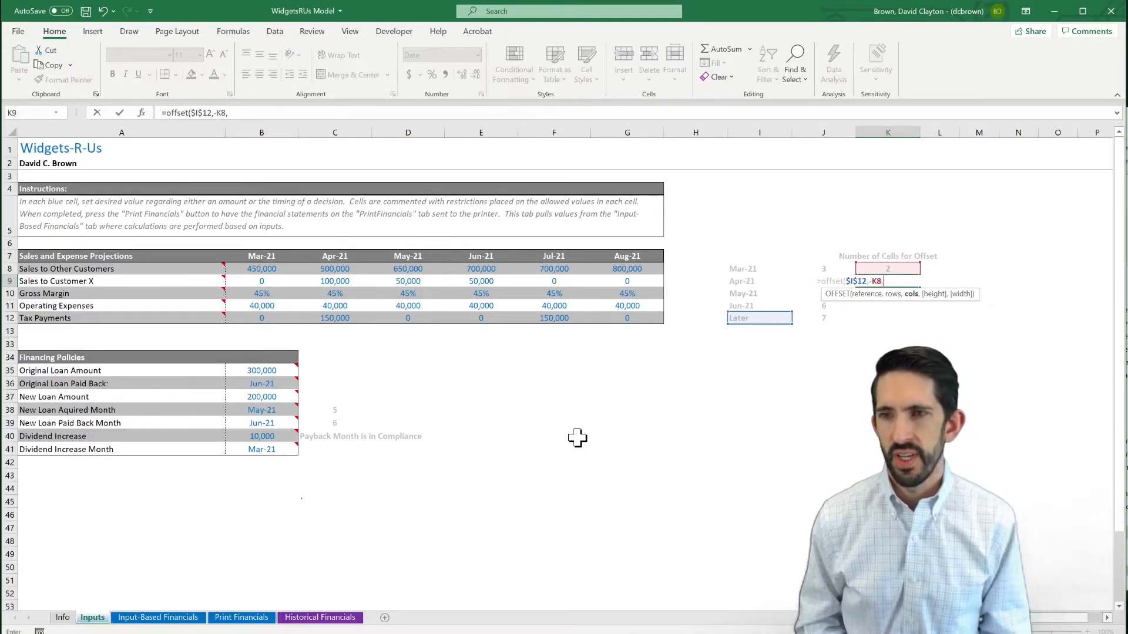
text(0,)
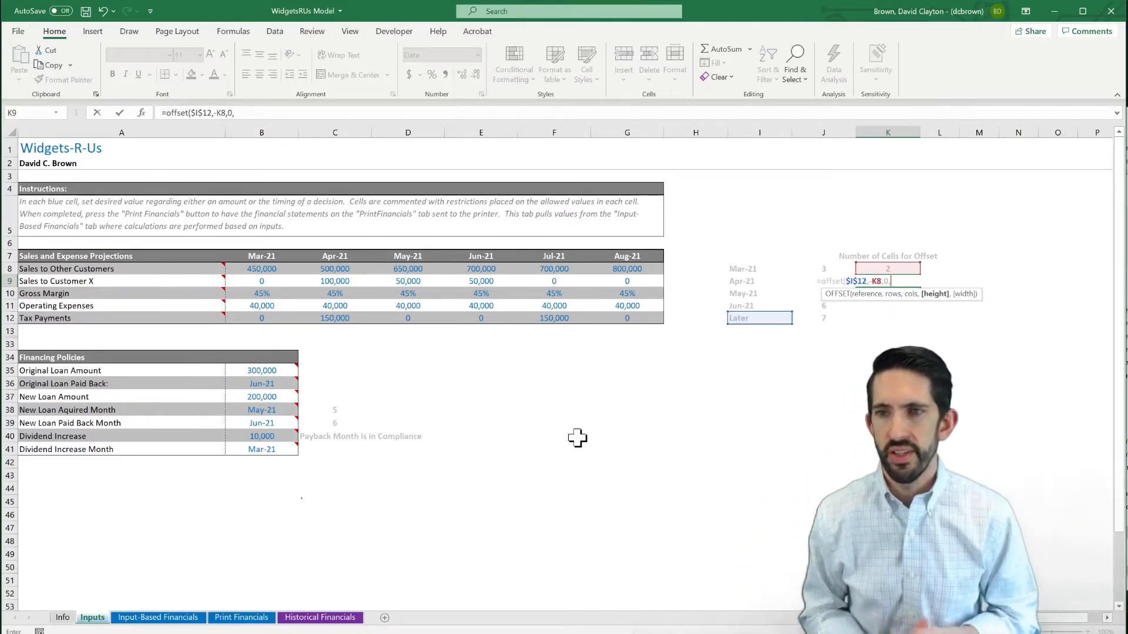
key(Up)
text(,1)
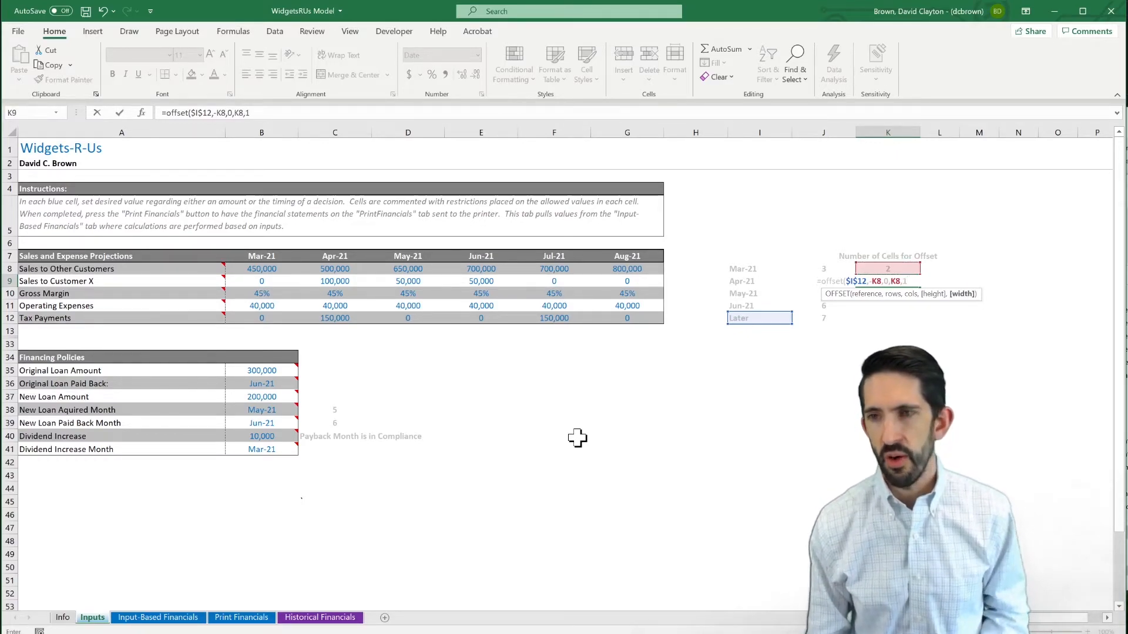
text())
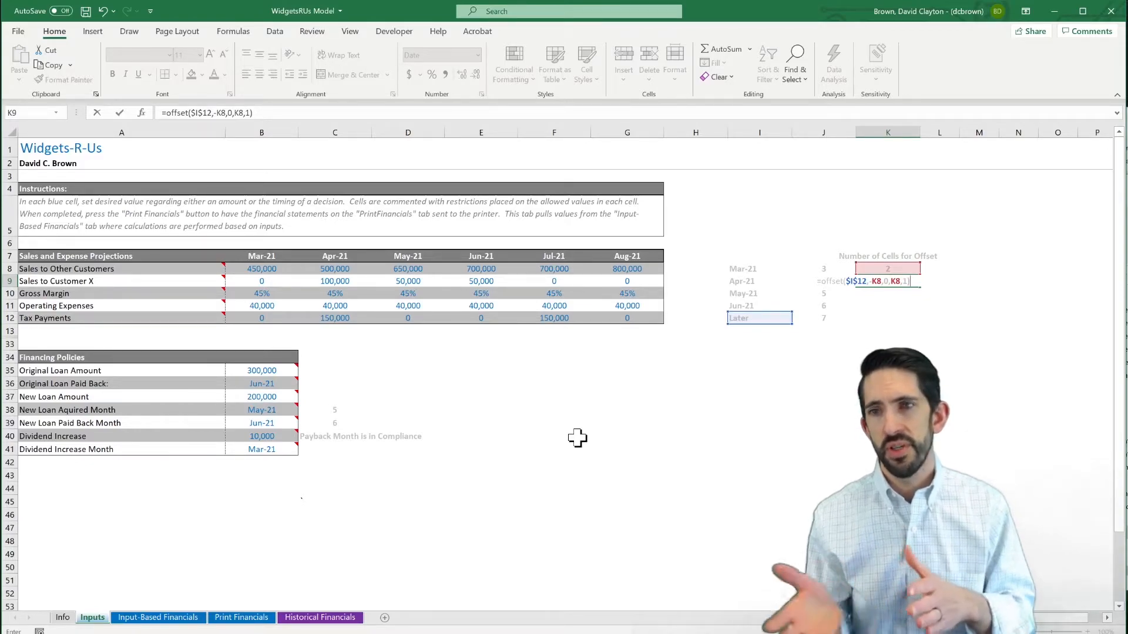
key(Return)
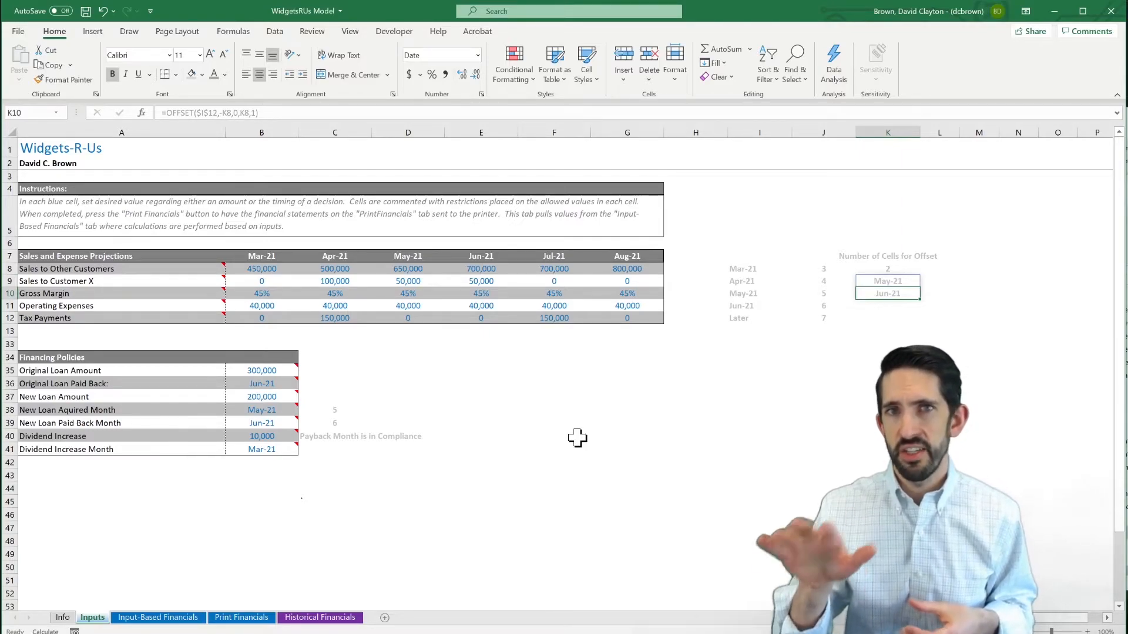
Compare the months returned in K9:K10 with the month list and index numbers in I10:J12.
key(Up)
key(Down)
key(Up)
key(Down)
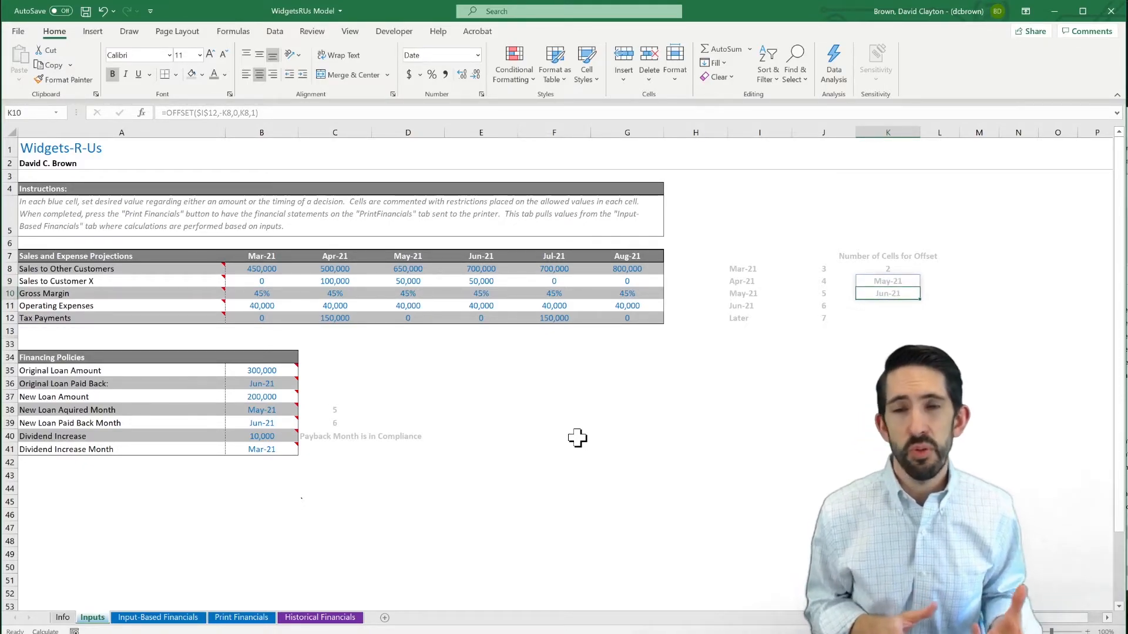
key(Left)
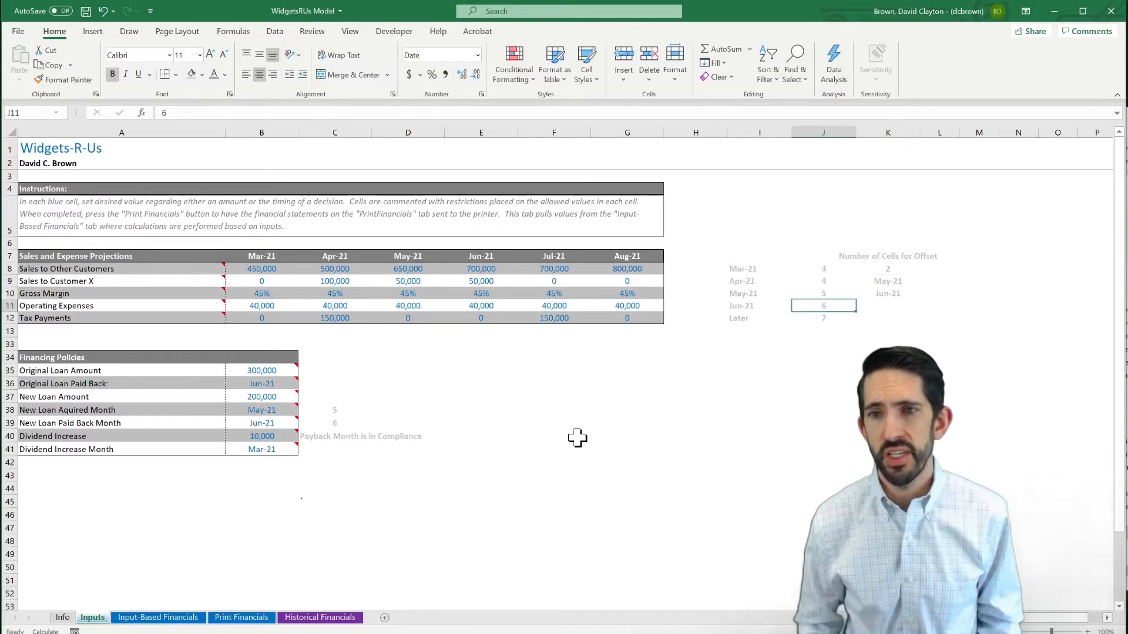
key(Left)
key(Down)
key(Down)
key(Up)
key(Up)
key(Right)
key(Right)
key(Right)
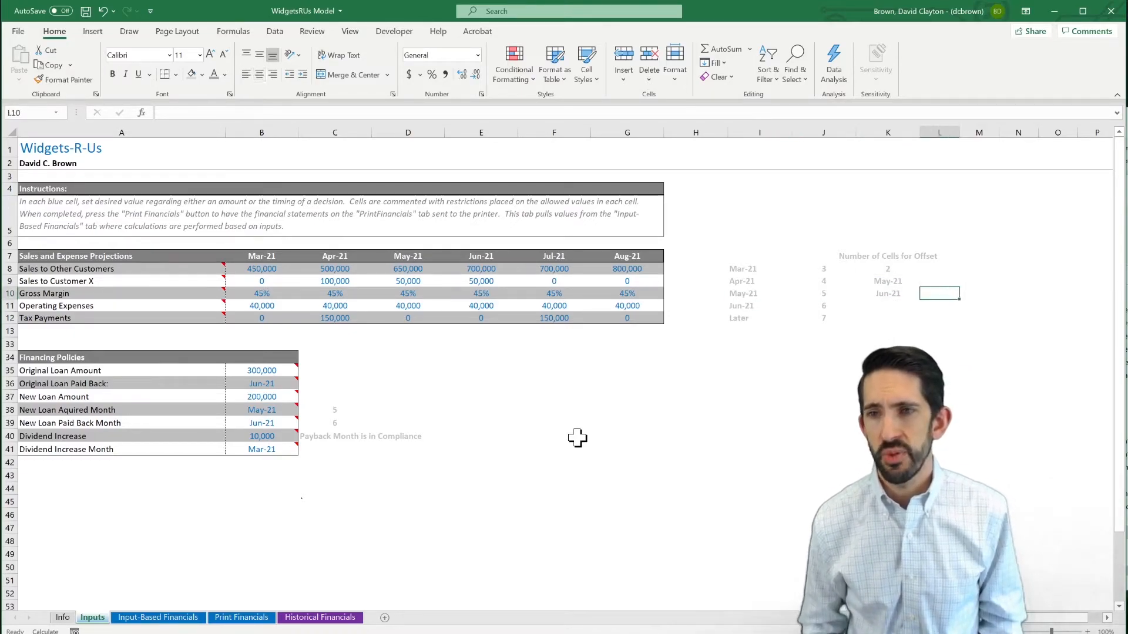
Change the rows argument of the K9 OFFSET formula to -(K8-1) and enter it.
key(Up)
key(Left)
key(F2)
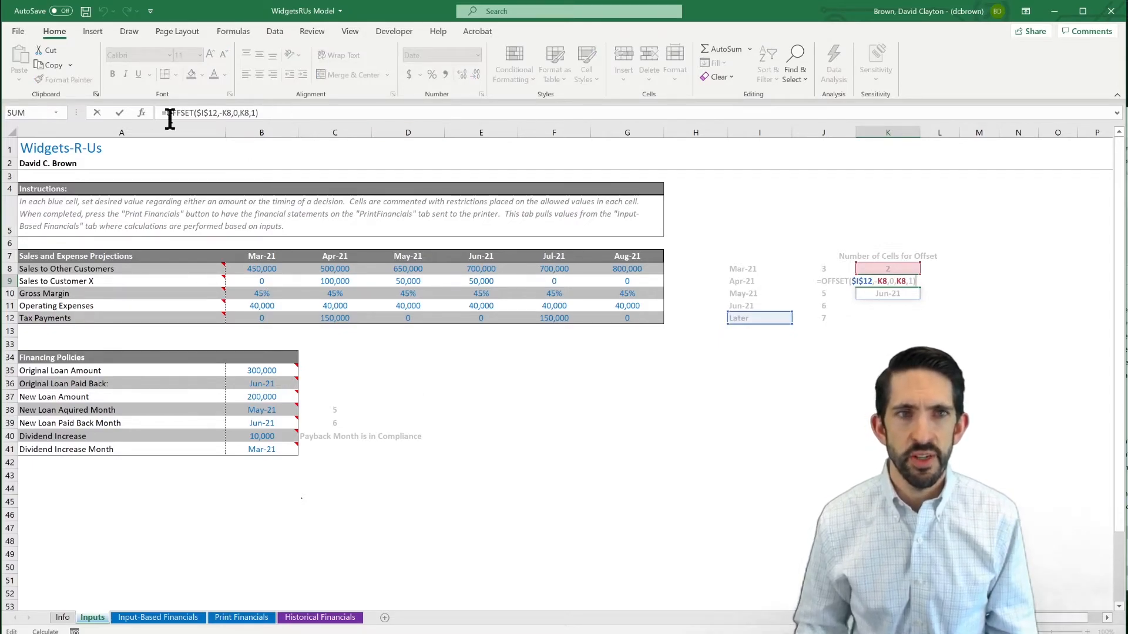
click(221, 113)
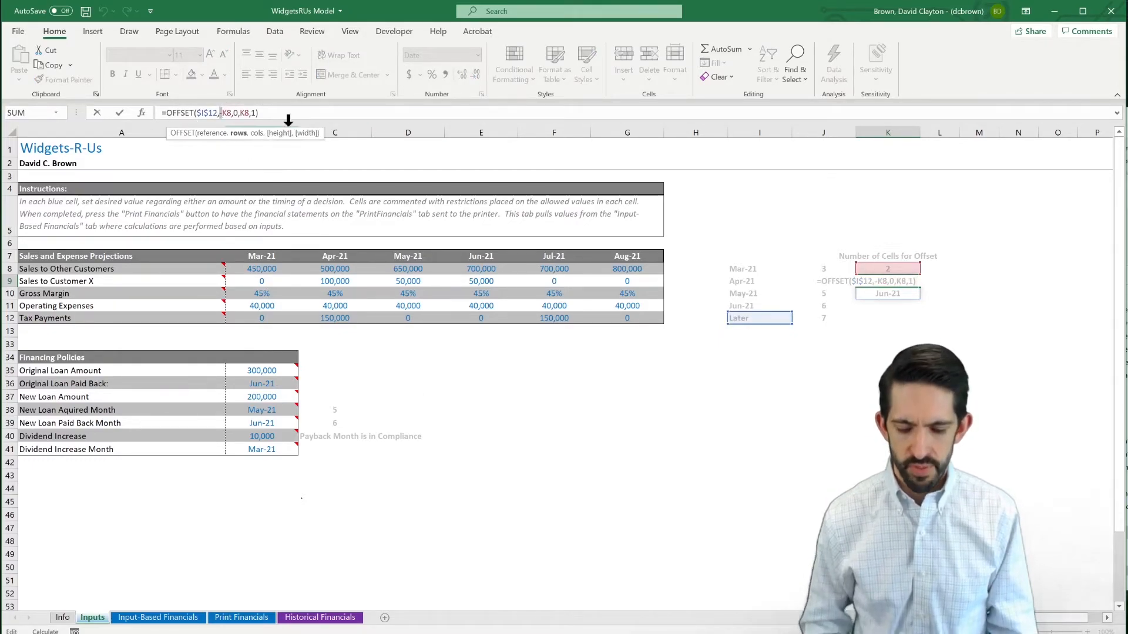
text((K8-1))
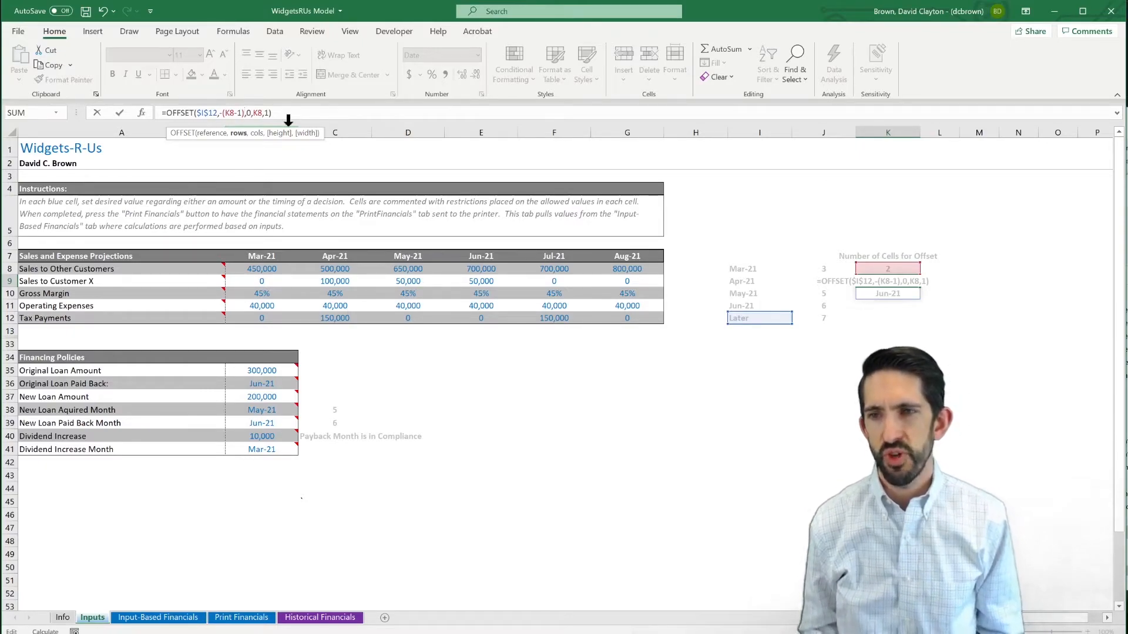
key(ctrl+Return)
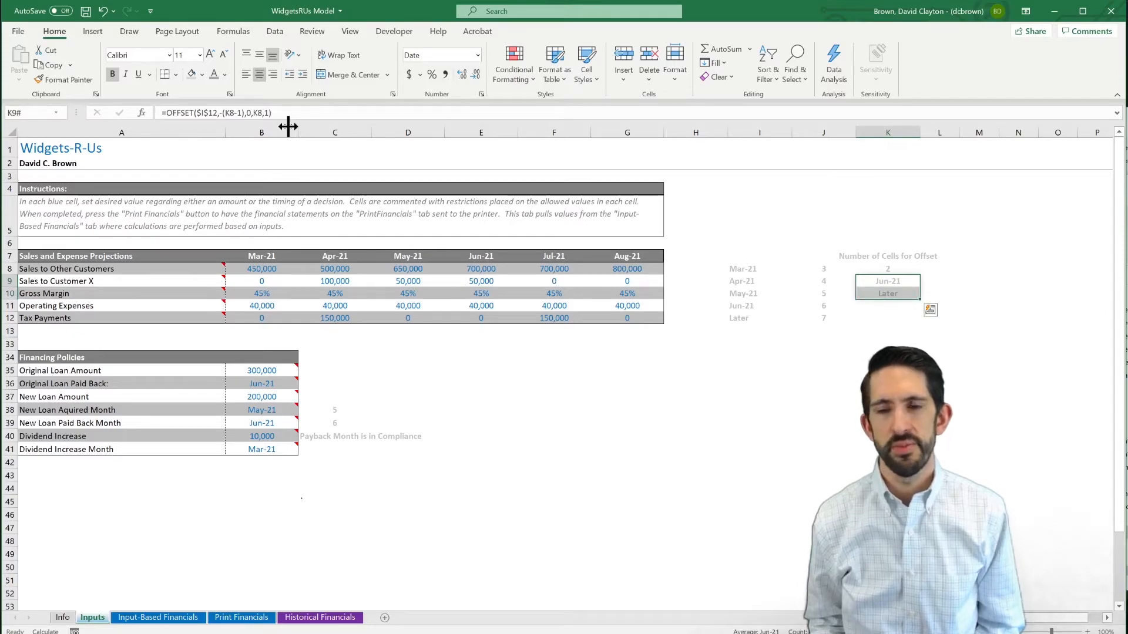
Set the New Loan Acquired Month in B38 to Mar-21.
key(Left)
click(283, 409)
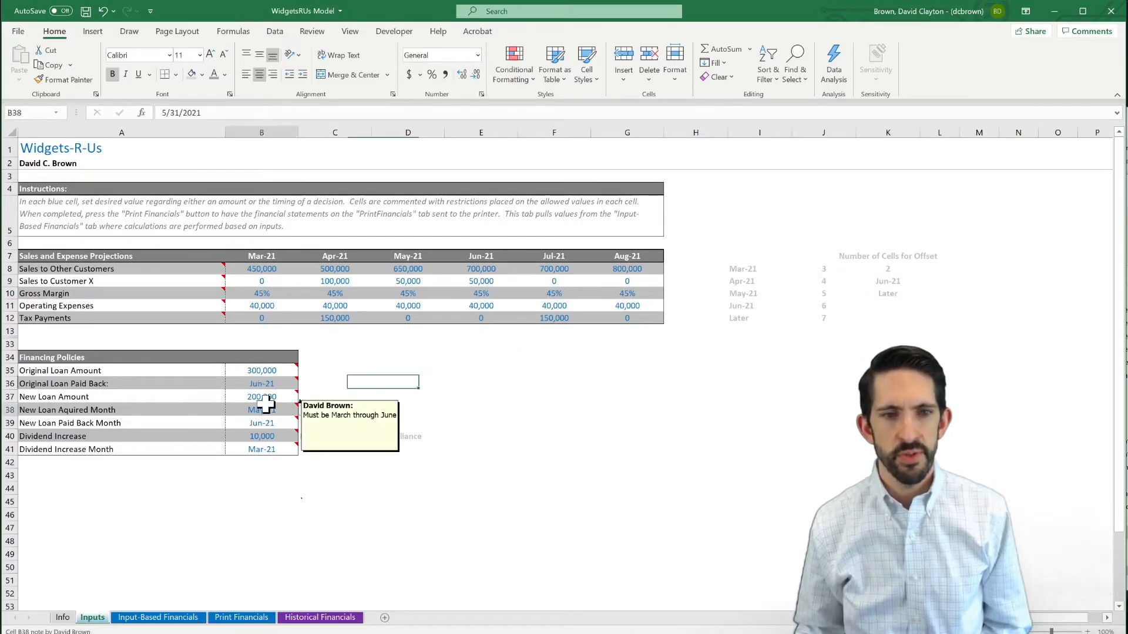
click(303, 410)
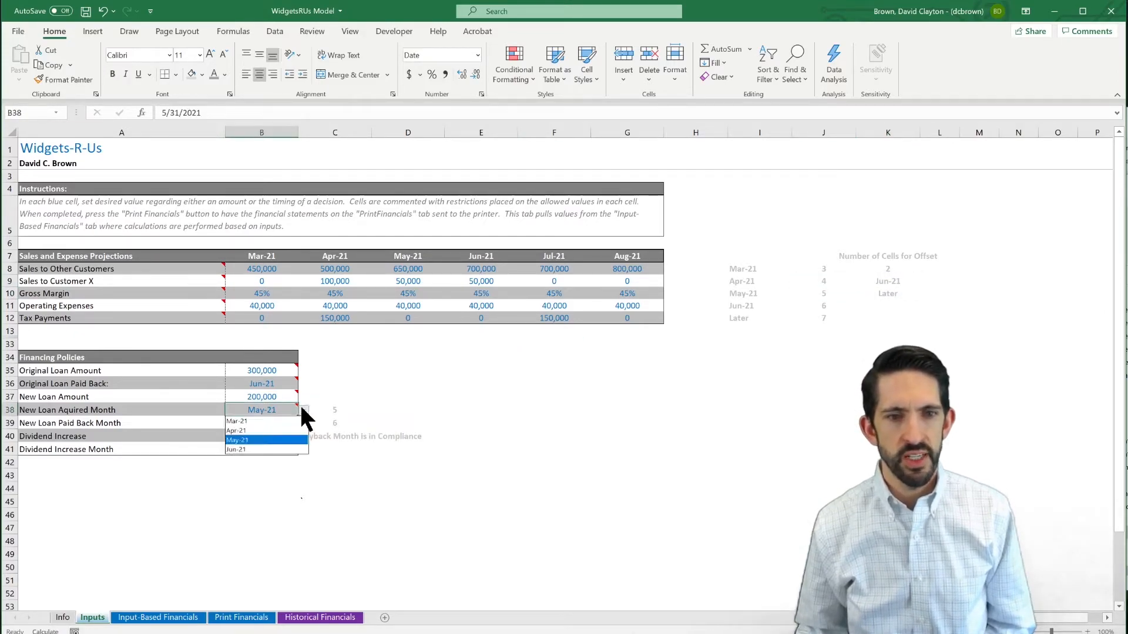
click(261, 421)
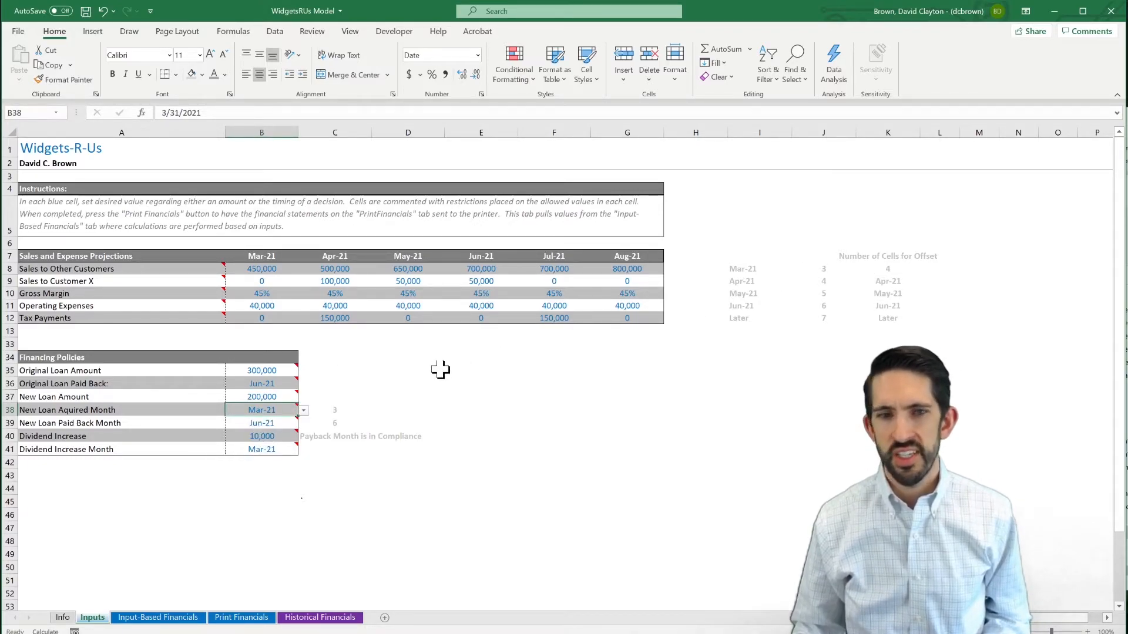
Examine the lookup in C38, the offset count in K8 and the payback month list below it, undoing any accidental cell move.
click(329, 409)
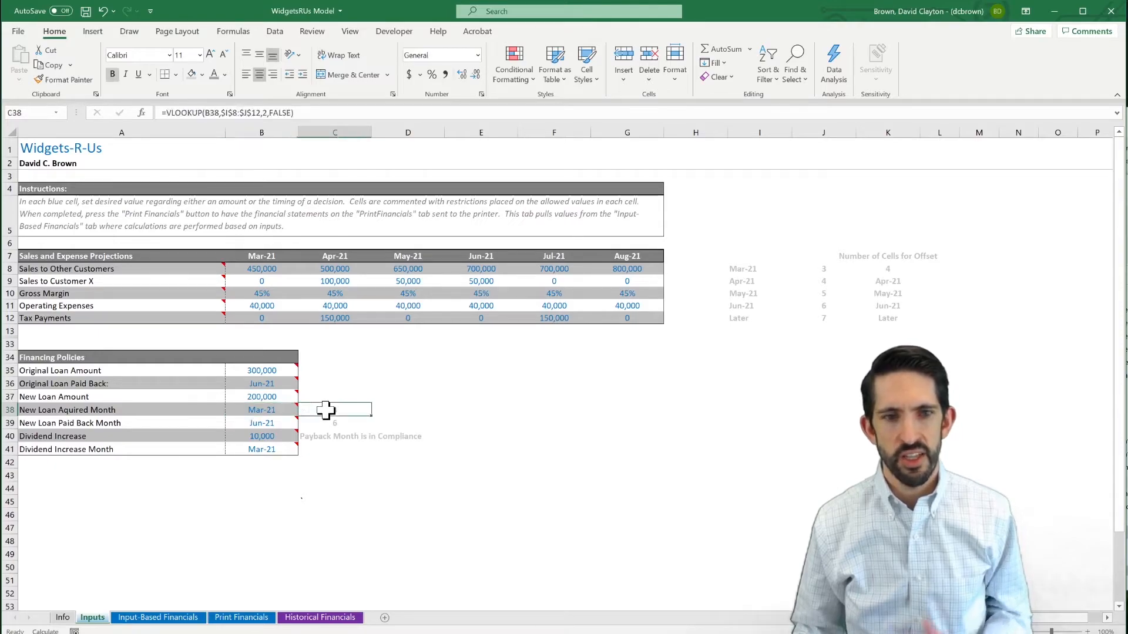
click(829, 269)
click(902, 269)
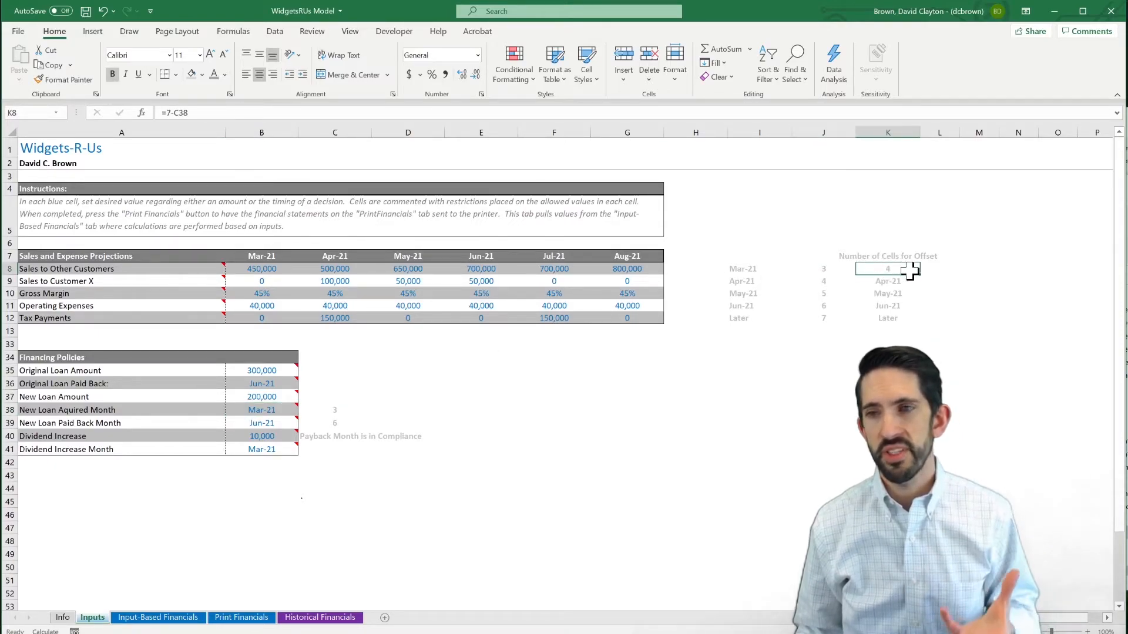
drag(886, 275, 890, 293)
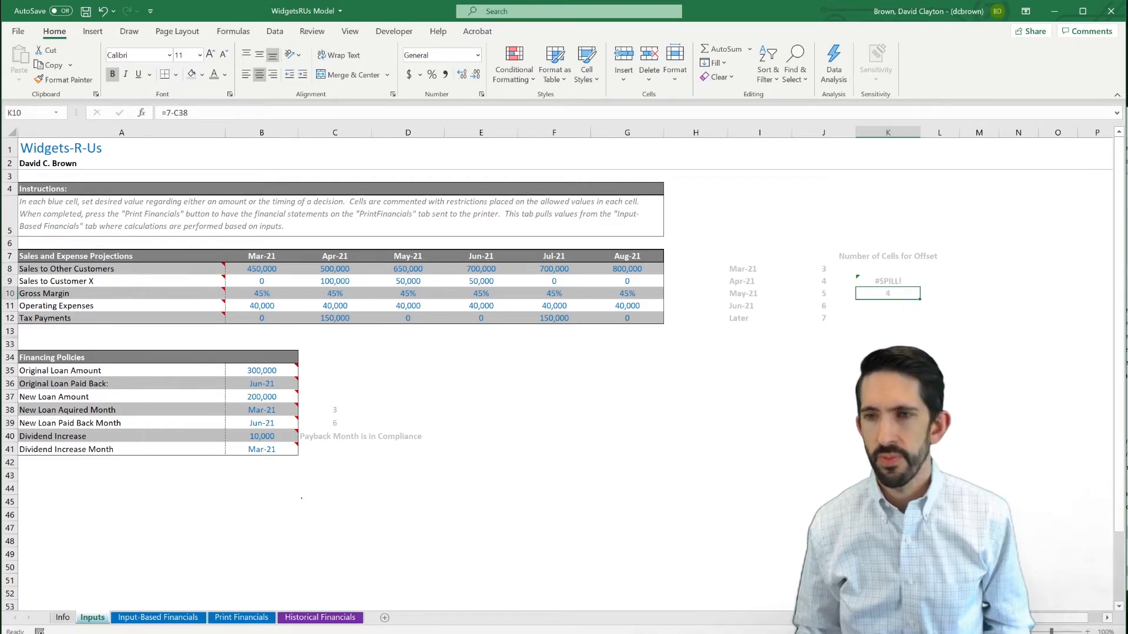
key(ctrl+z)
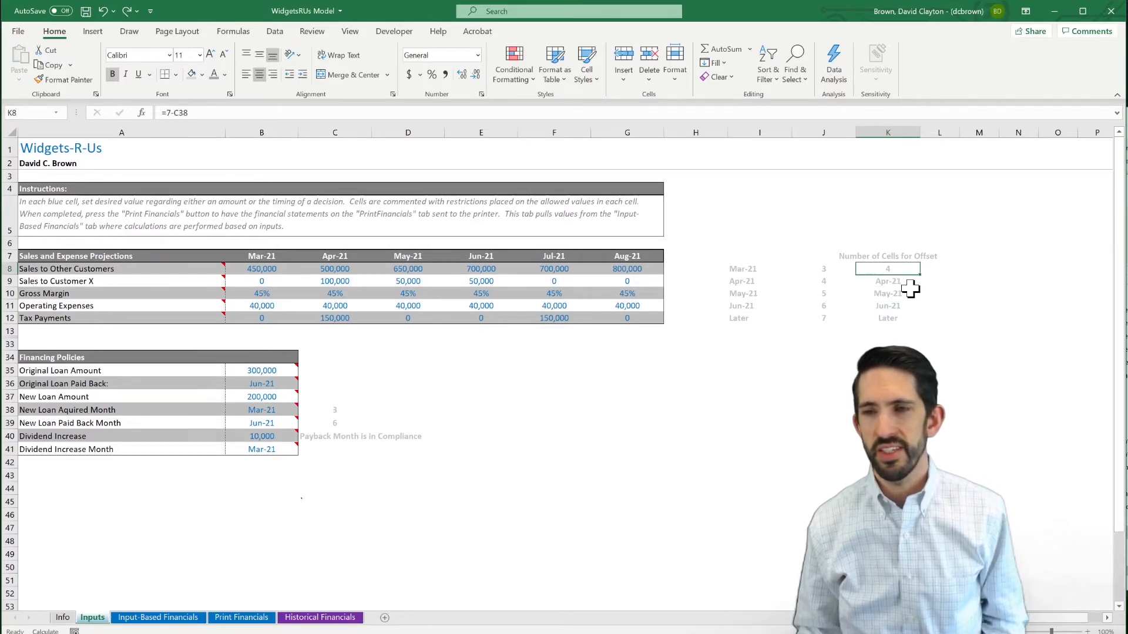
click(902, 284)
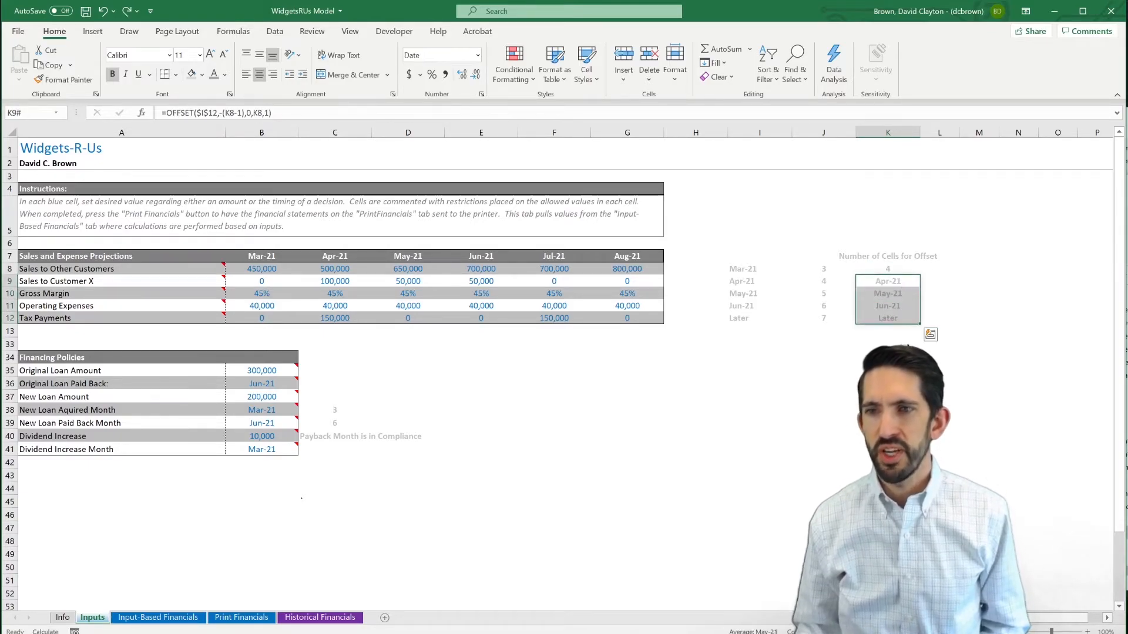
click(884, 357)
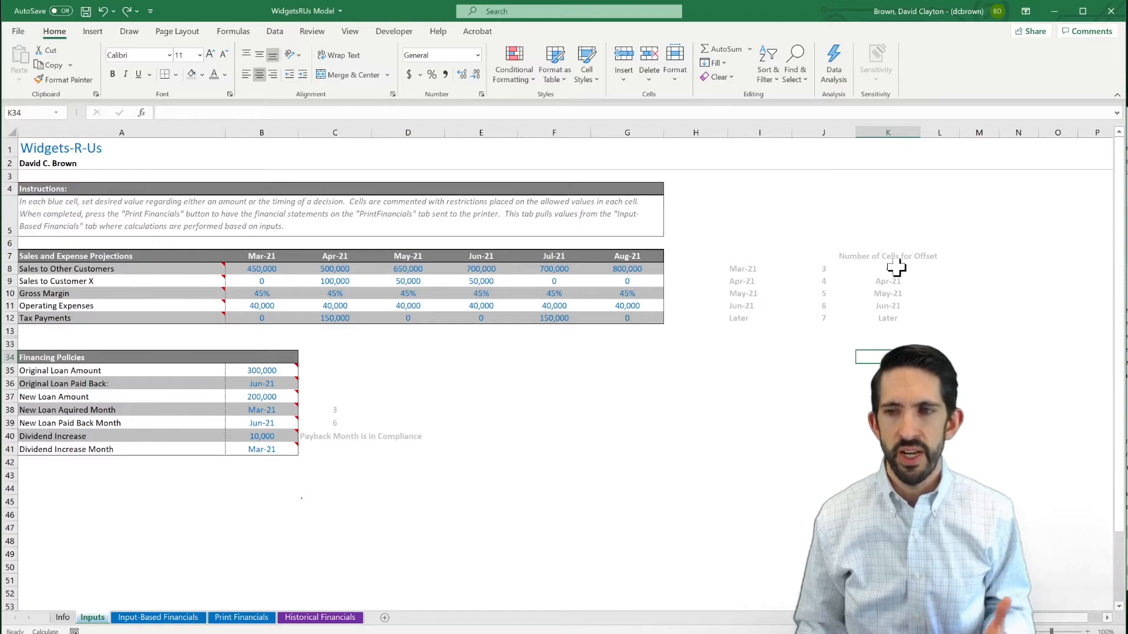
click(885, 284)
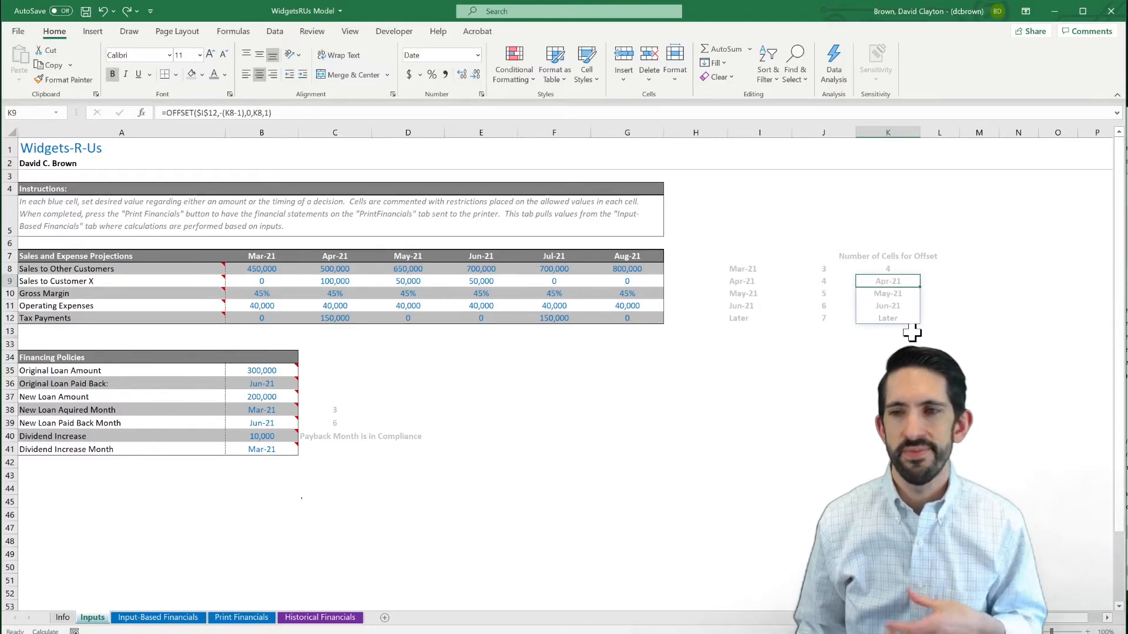
Copy the full OFFSET formula text from K9, leaving the cell unchanged.
drag(285, 112, 128, 127)
key(ctrl+c)
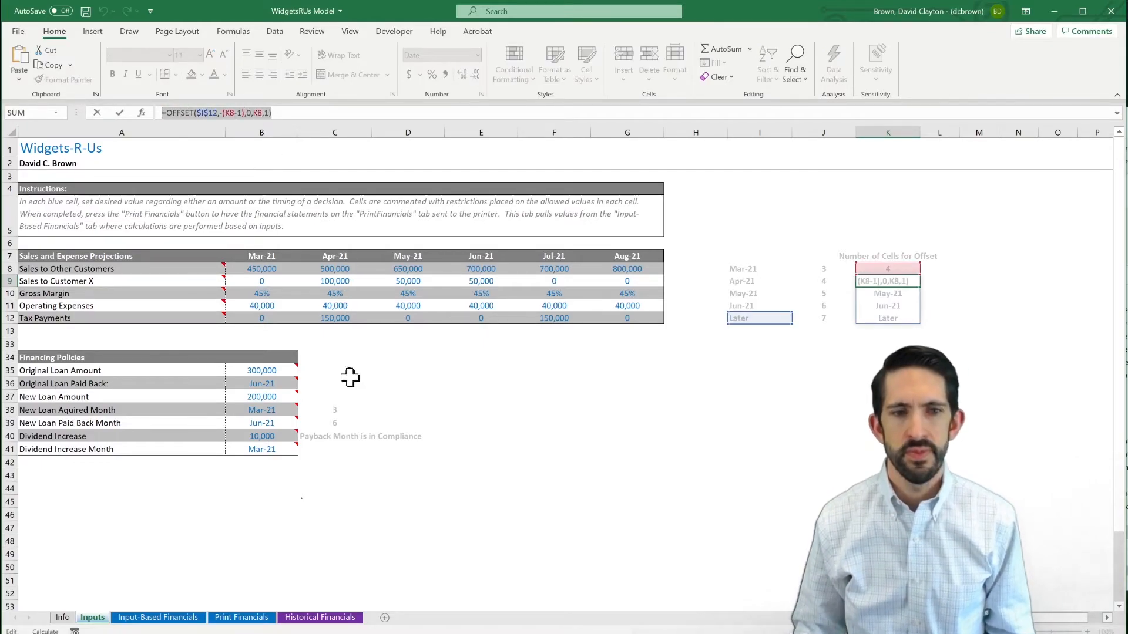
key(Escape)
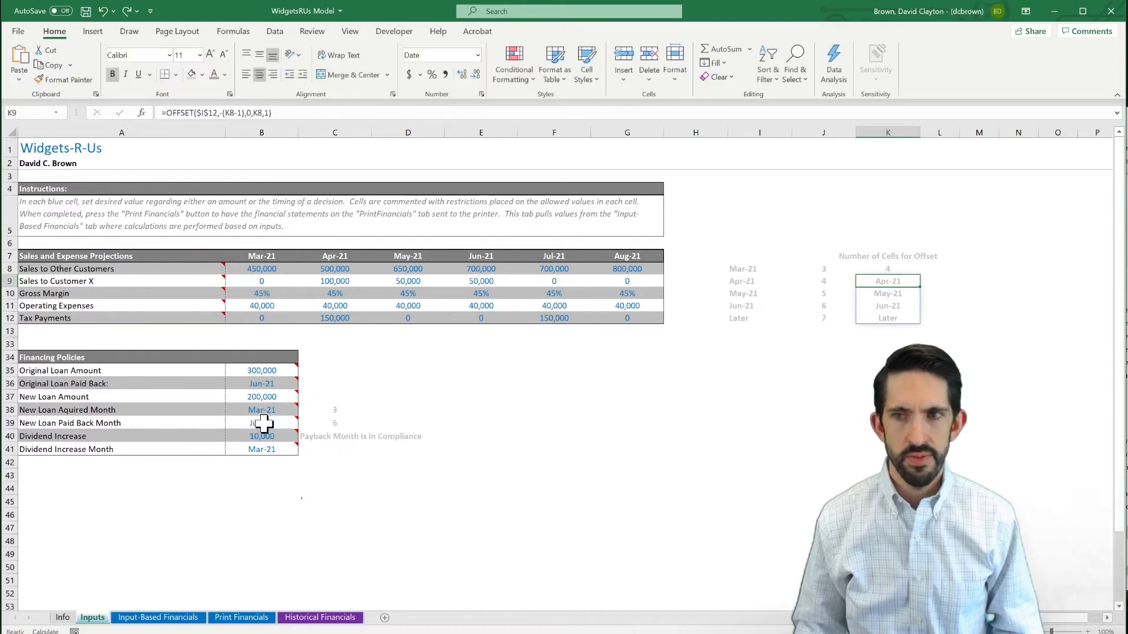
Set the list validation source of the New Loan Paid Back Month cell to =OFFSET($I$12,-(K8-1),0,K8,1) and check its dropdown choices.
click(288, 426)
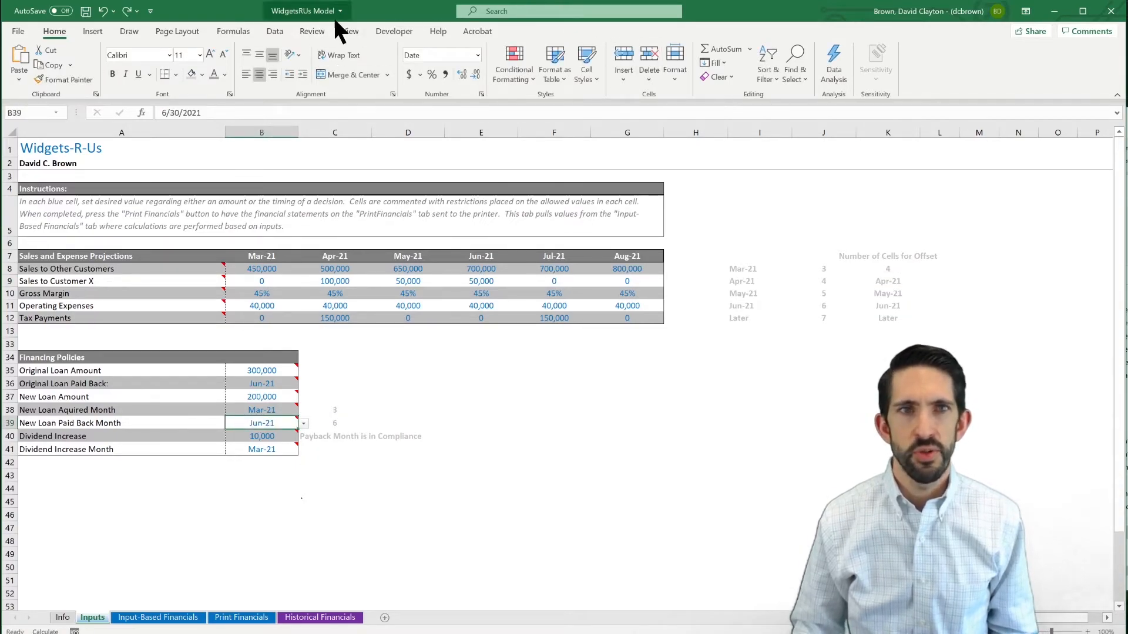
click(276, 31)
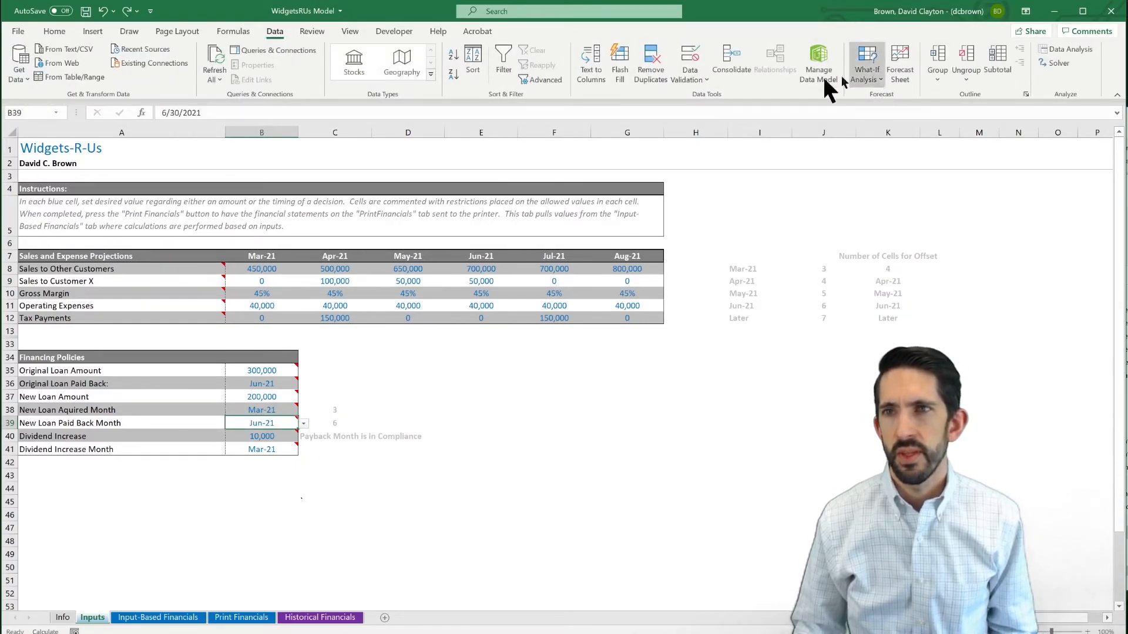
click(700, 78)
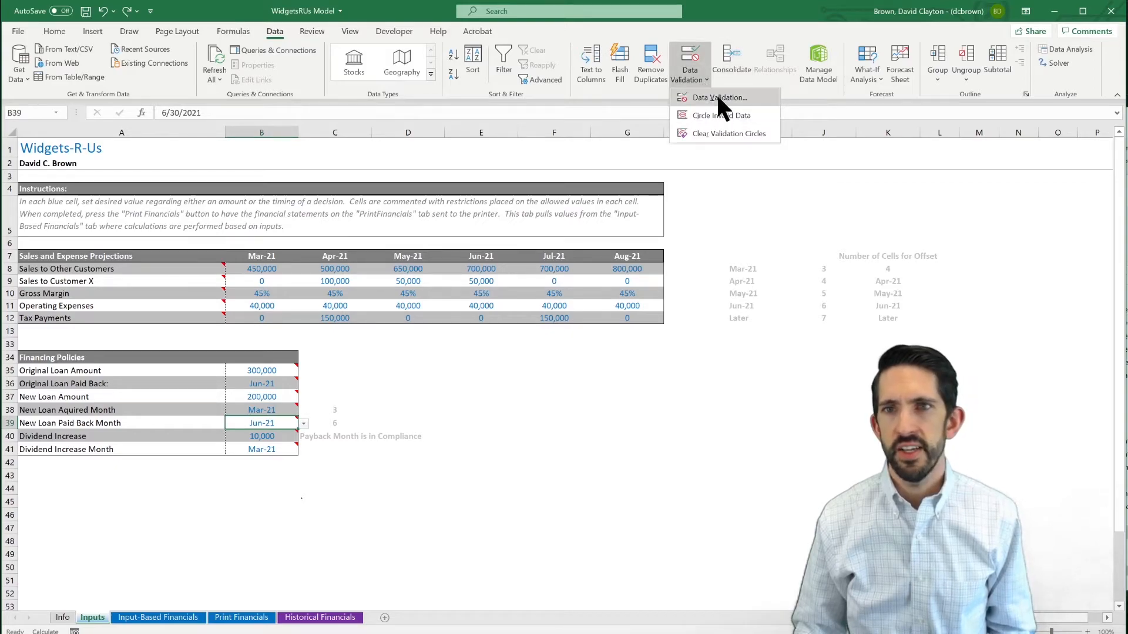
click(711, 111)
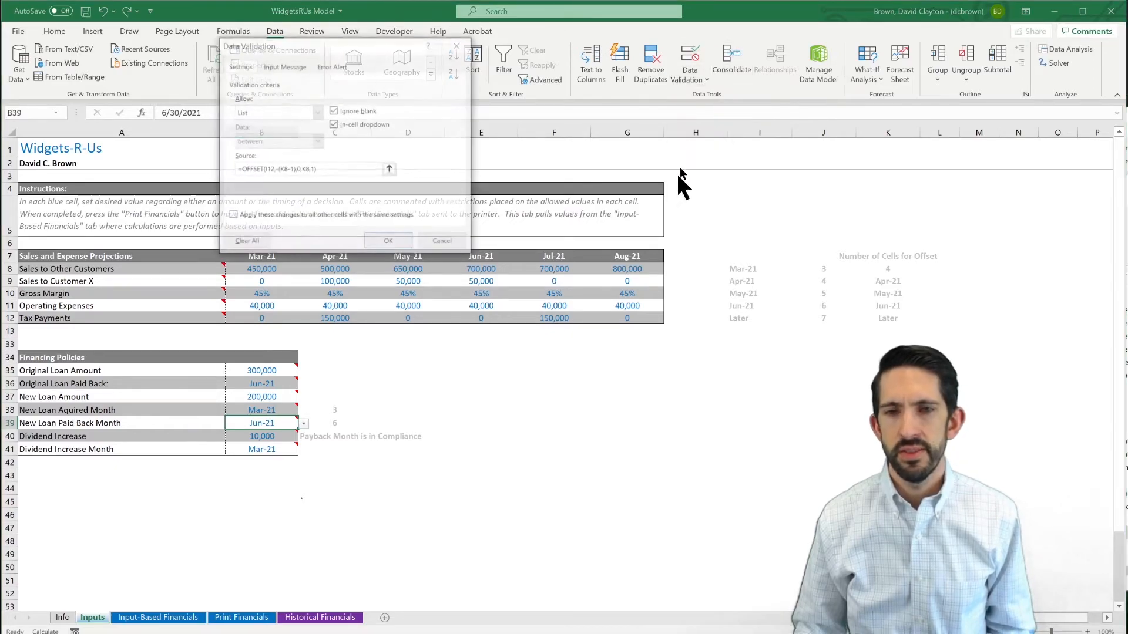
click(334, 167)
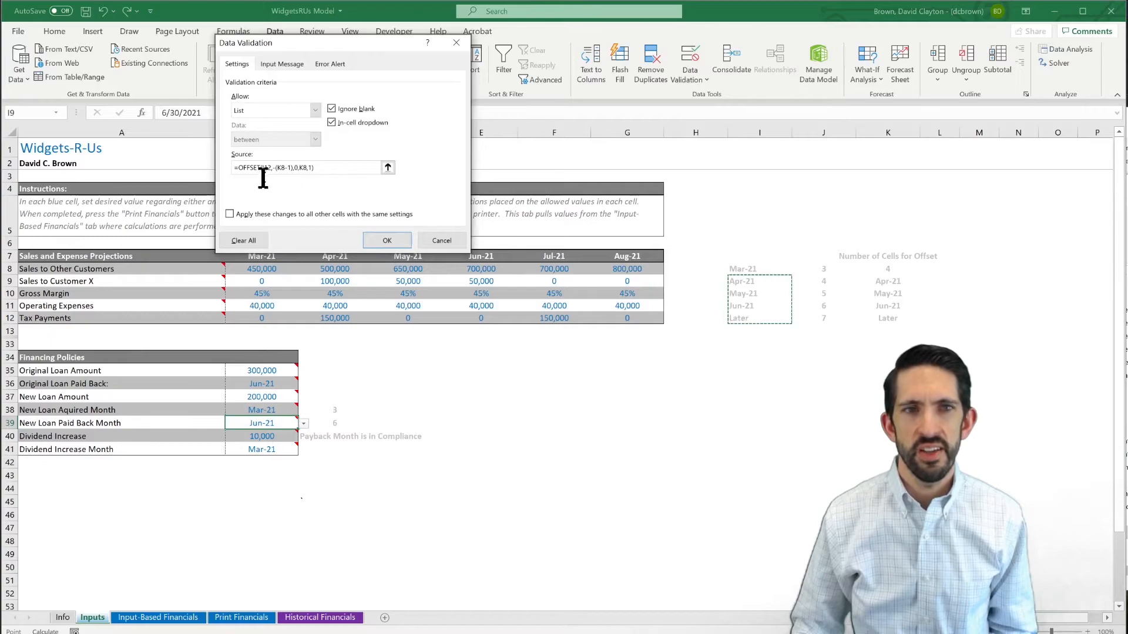
drag(200, 178, 191, 164)
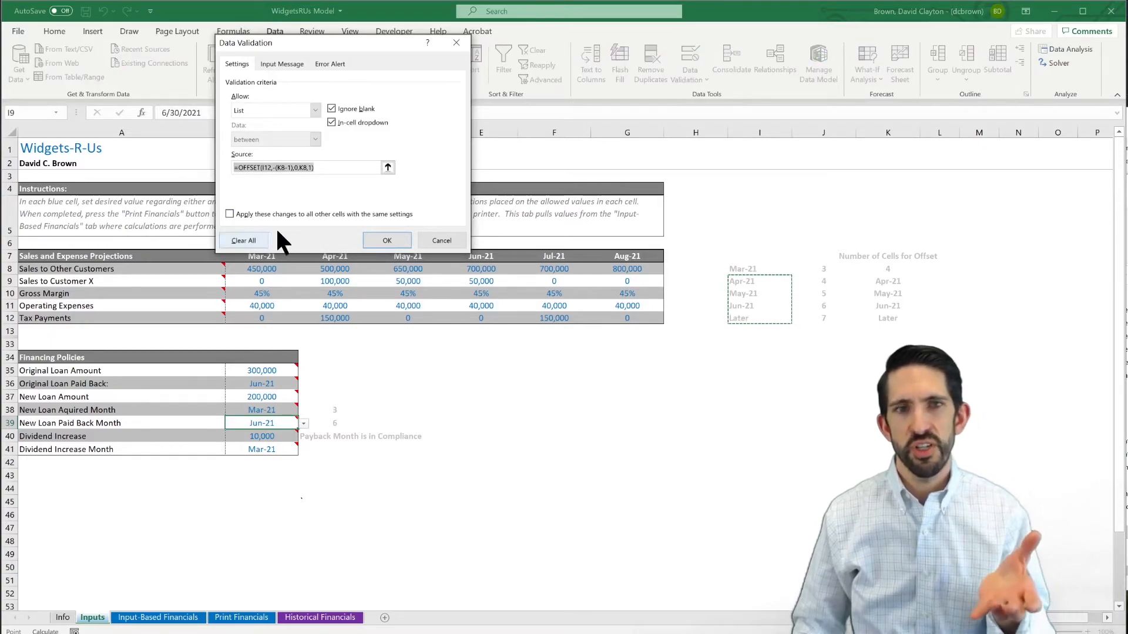
key(F4)
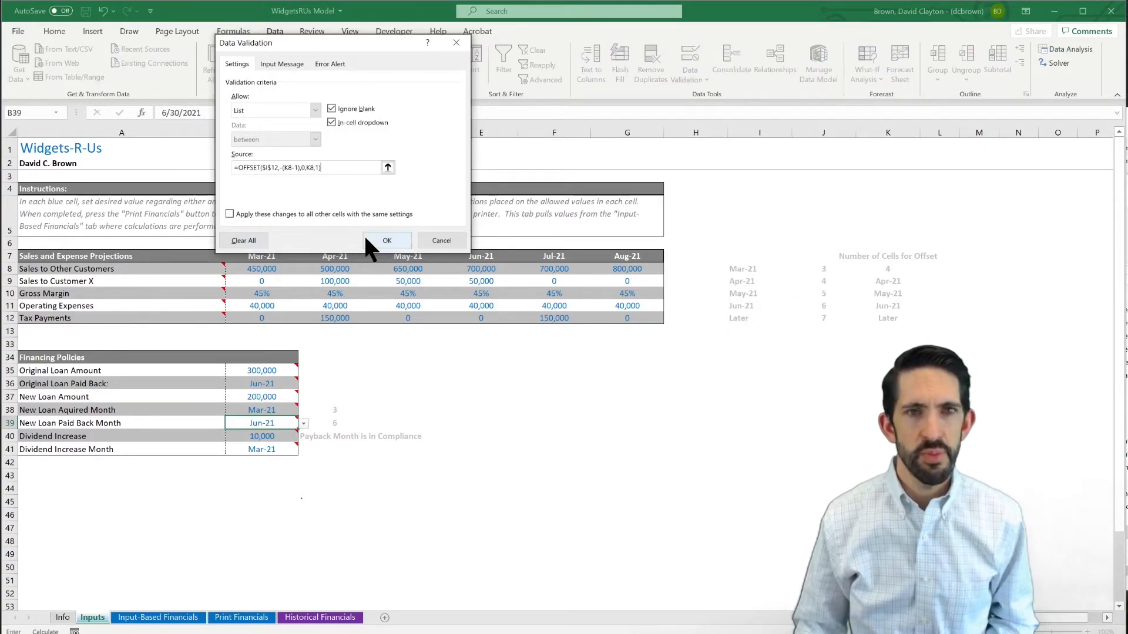
click(393, 238)
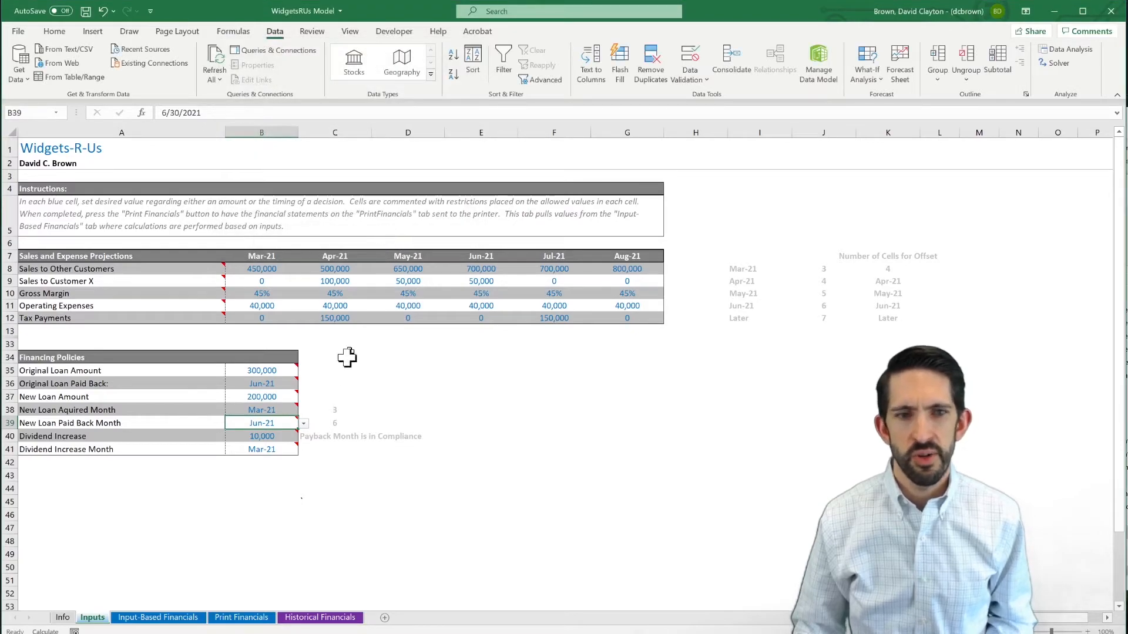
click(304, 422)
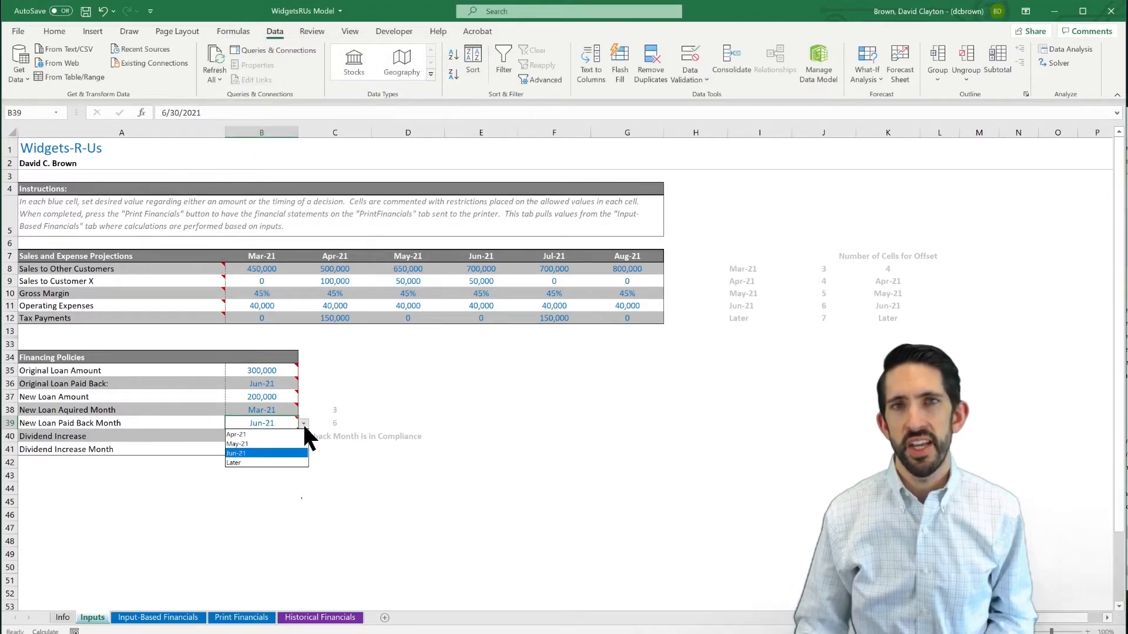
key(Escape)
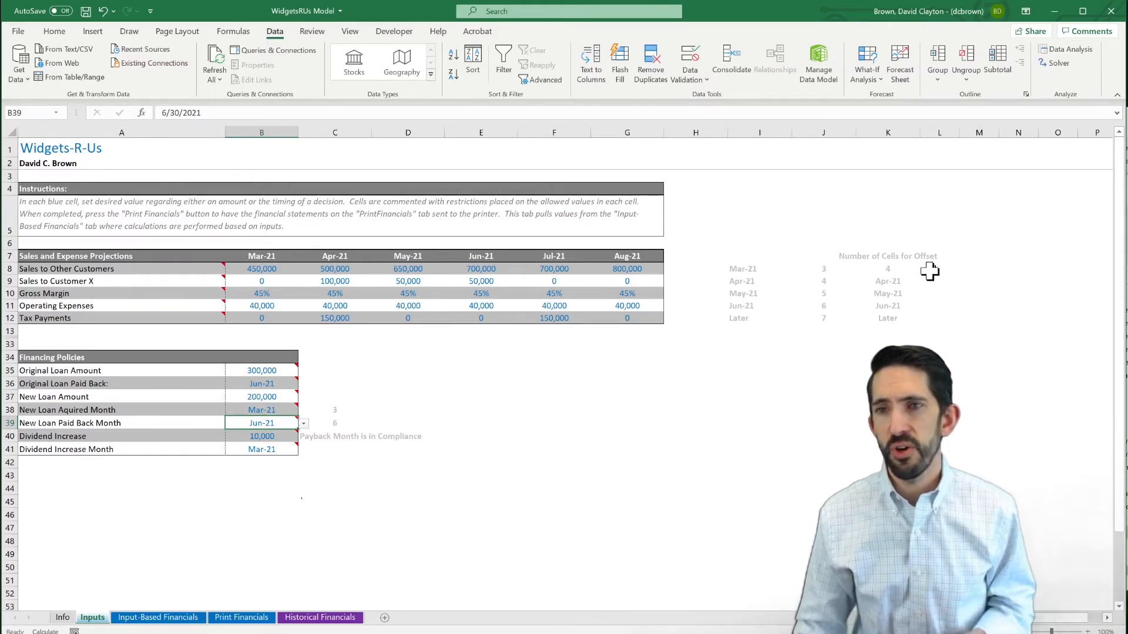
Clear the OFFSET payback month list in K9:K12 and select those four empty cells.
drag(899, 278, 898, 318)
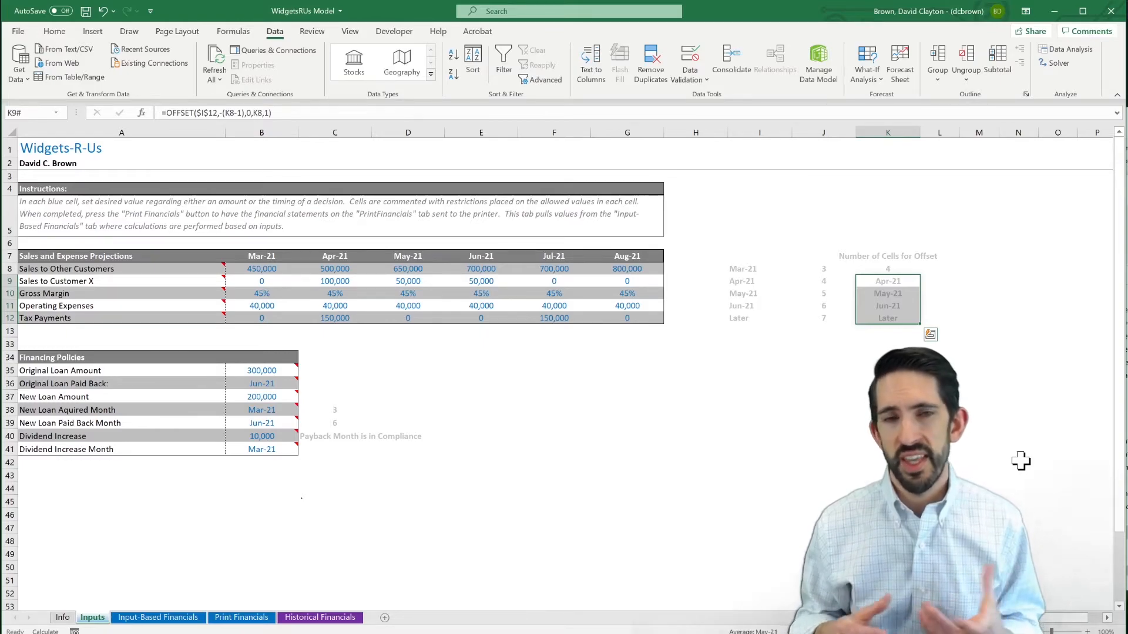
key(Delete)
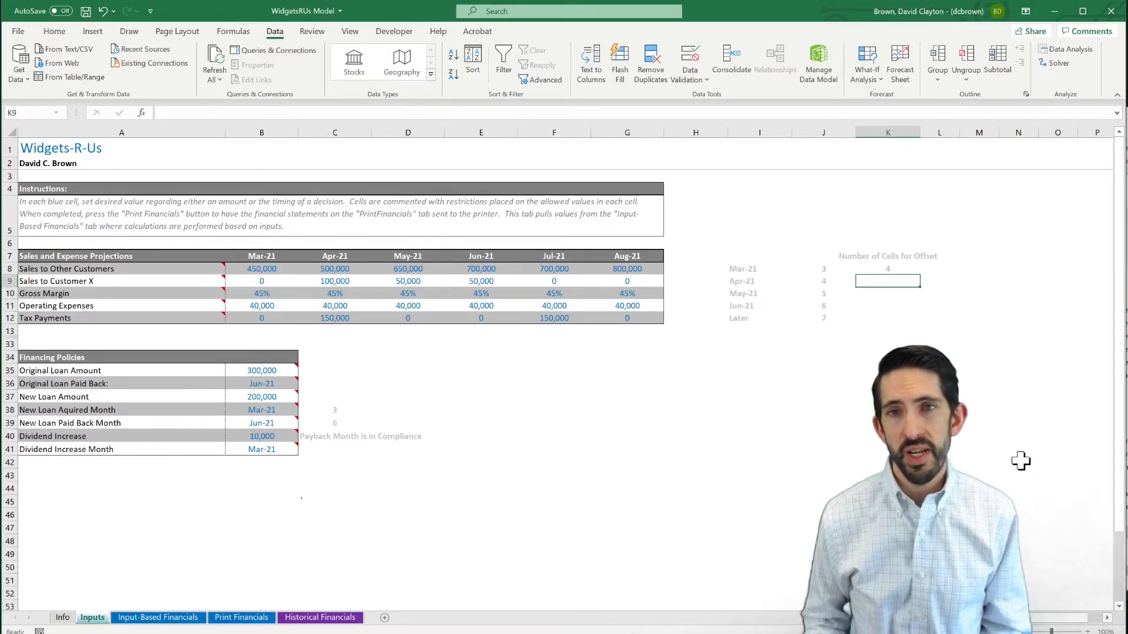
key(shift+Down)
key(shift+Down)
key(shift+Down)
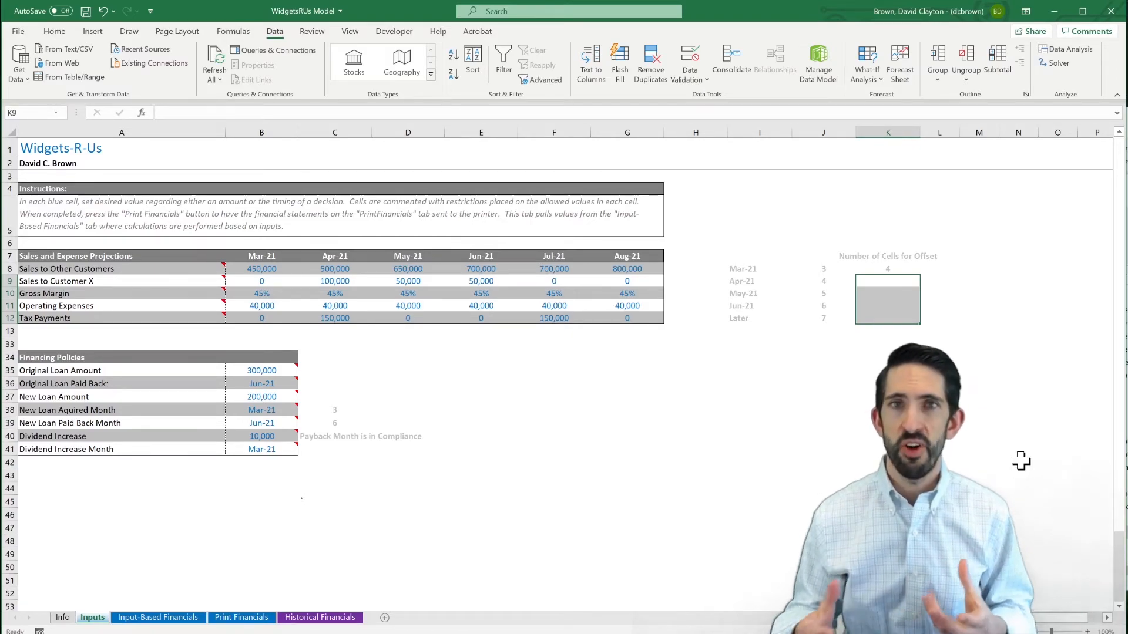
Start an OFFSET formula across K9:K12 with the Later cell as its absolute reference, $I$12.
text(=offset()
key(Left)
key(Left)
key(Down)
key(Down)
key(Down)
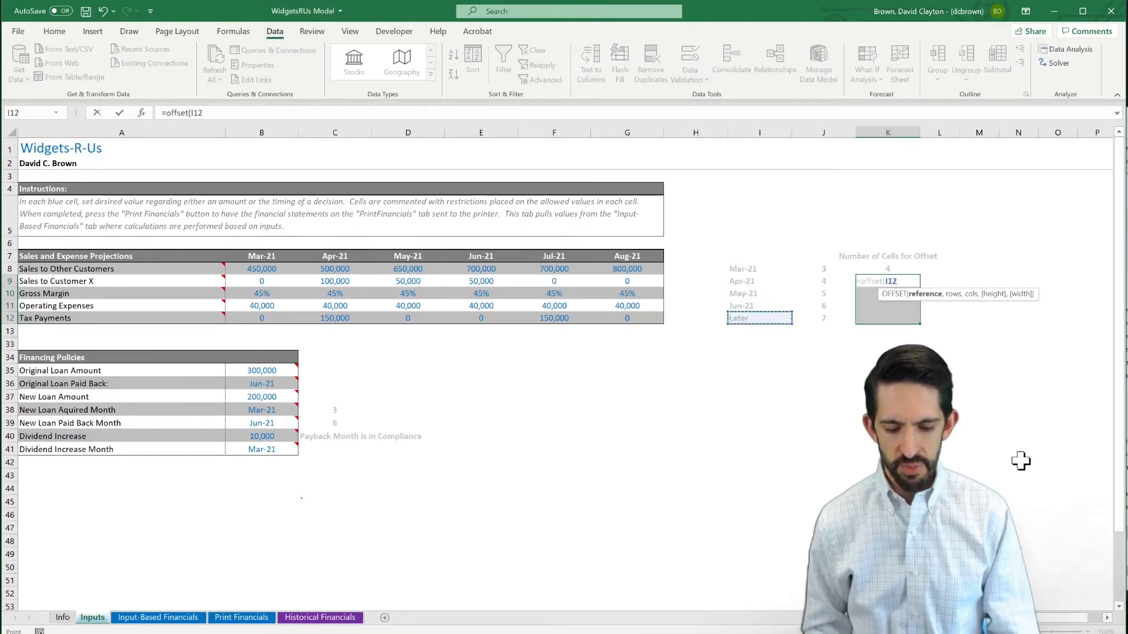
key(F4)
Complete the OFFSET formula with rows -(K8-1), columns 0, height K8 and width 1, entering it as an array formula in K9:K12.
text(,-)
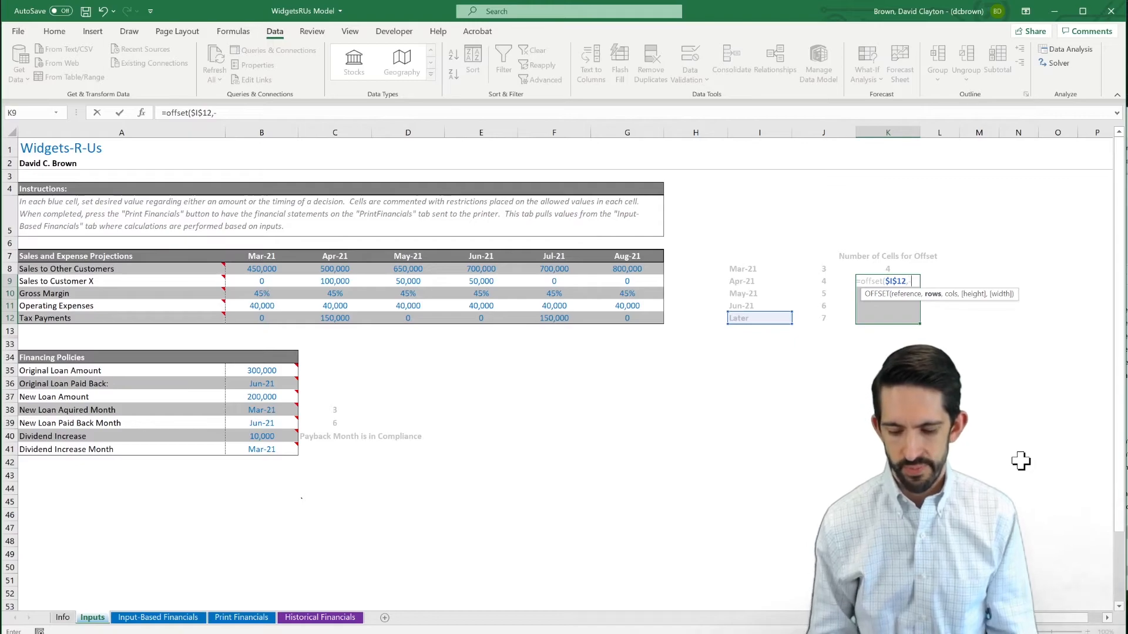
text(()
key(Up)
text(-1),0,)
key(Up)
text(,0)
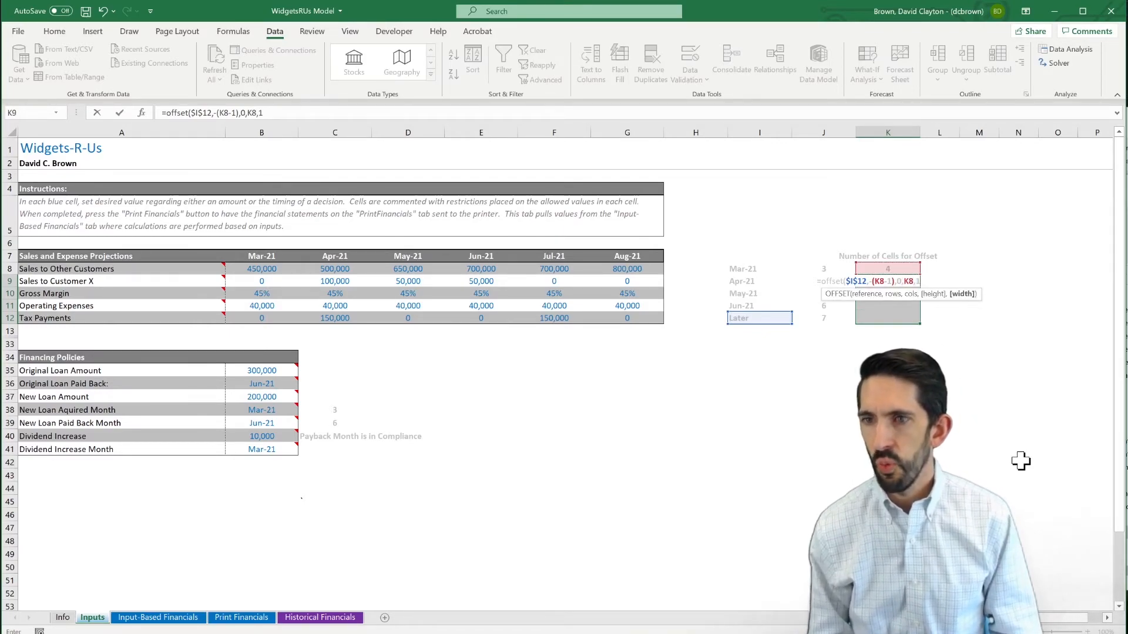
text())
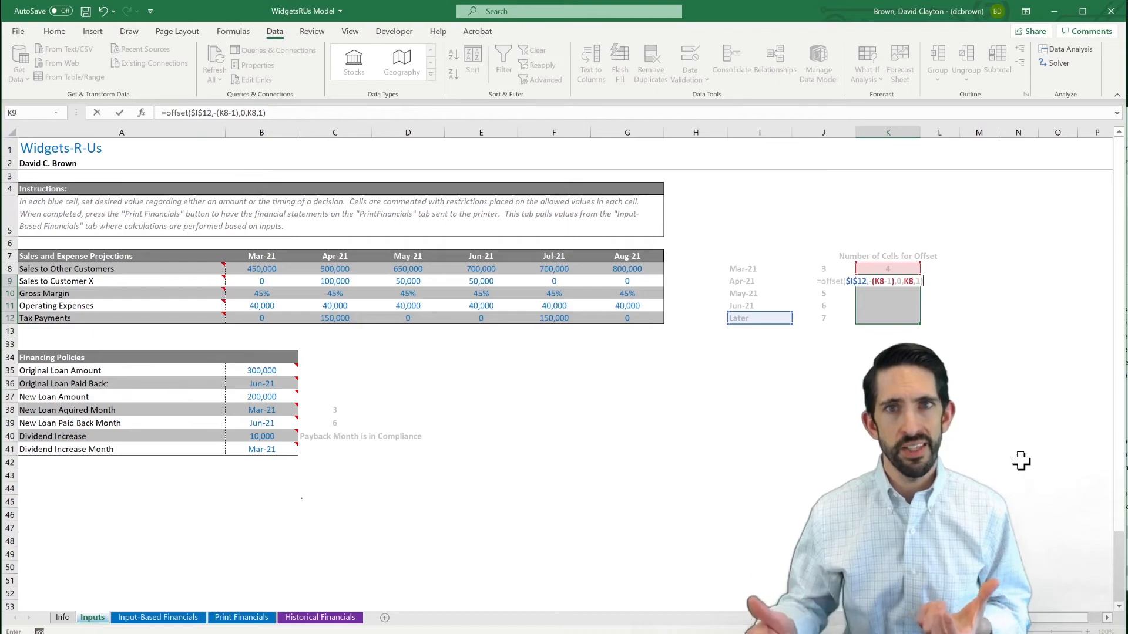
key(ctrl+shift+Return)
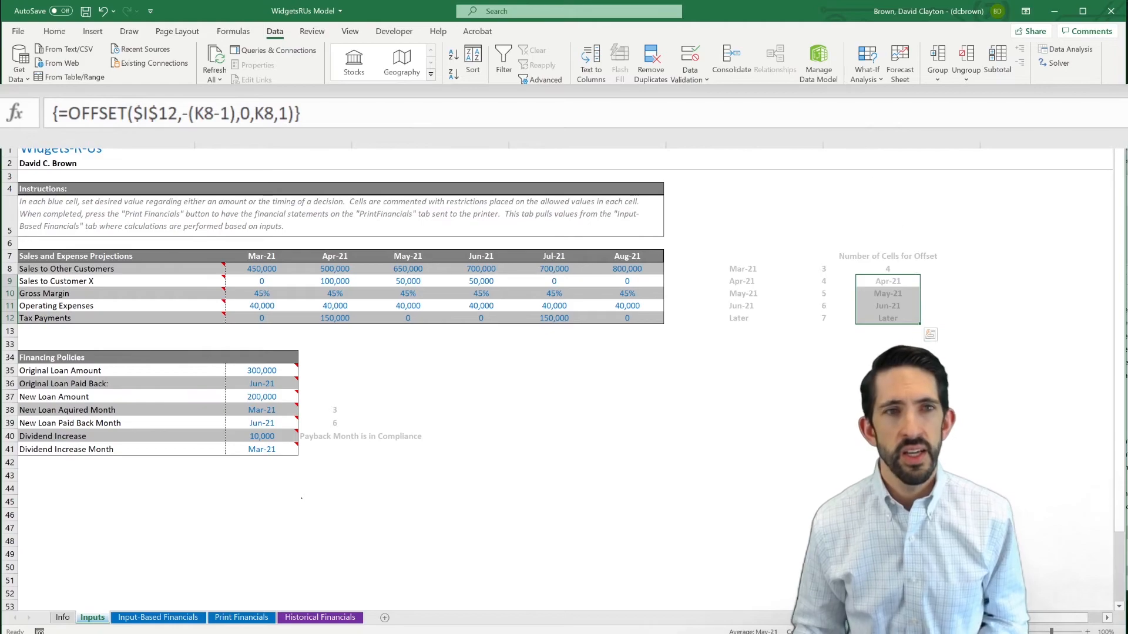
Inspect the array formula in the K9:K12 cells, re-entering it as an array after viewing it in edit mode.
click(323, 113)
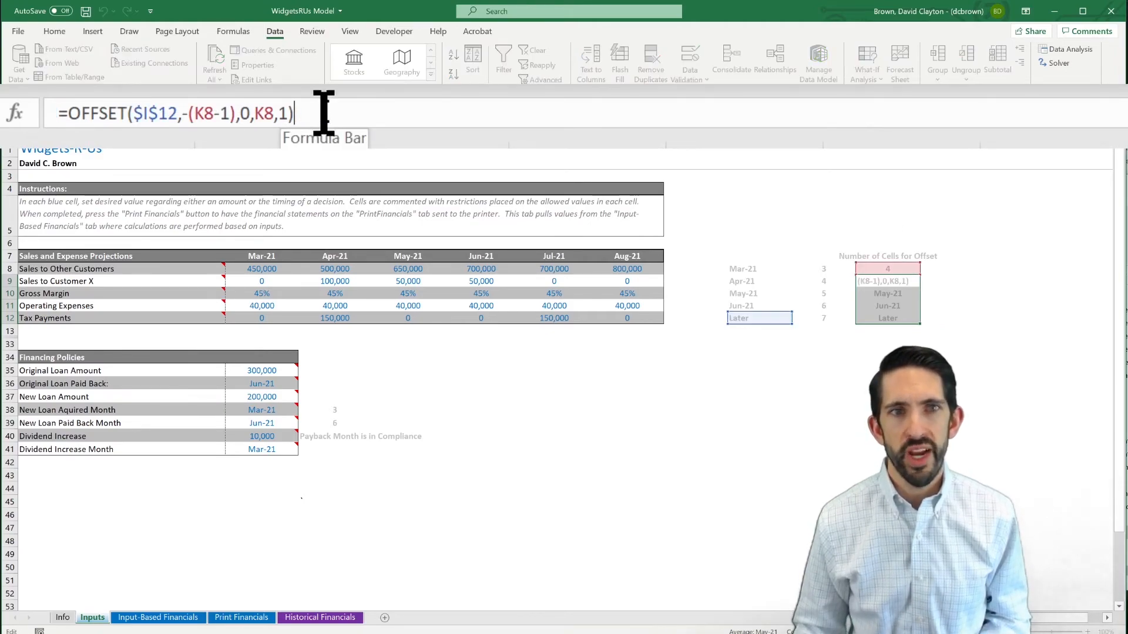
key(ctrl+shift+Return)
key(Down)
key(Down)
key(Down)
key(Up)
key(Up)
key(Up)
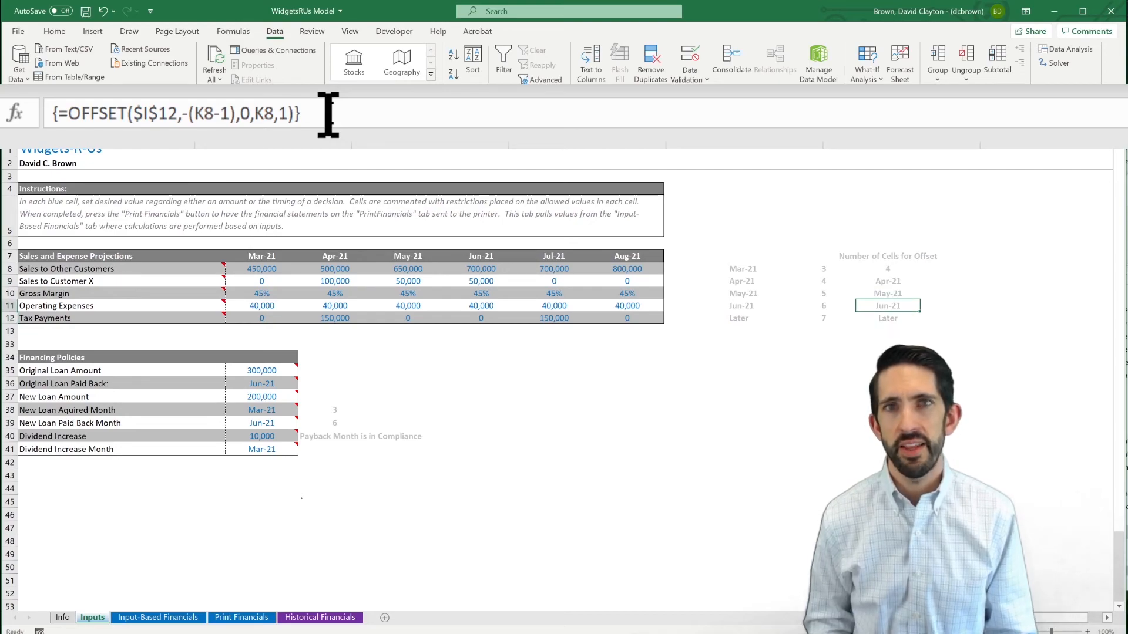